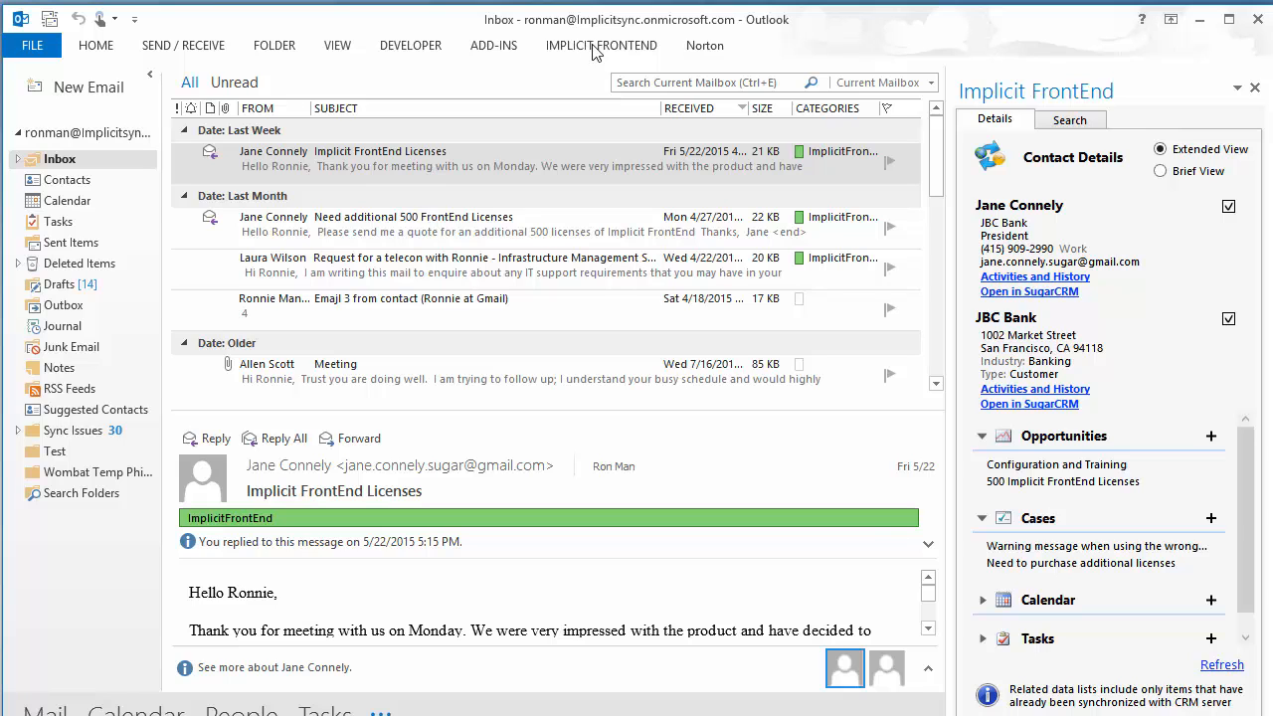
- Show the Implicit FrontEnd ribbon commands and expand the add-in's dropdown menu
click(590, 46)
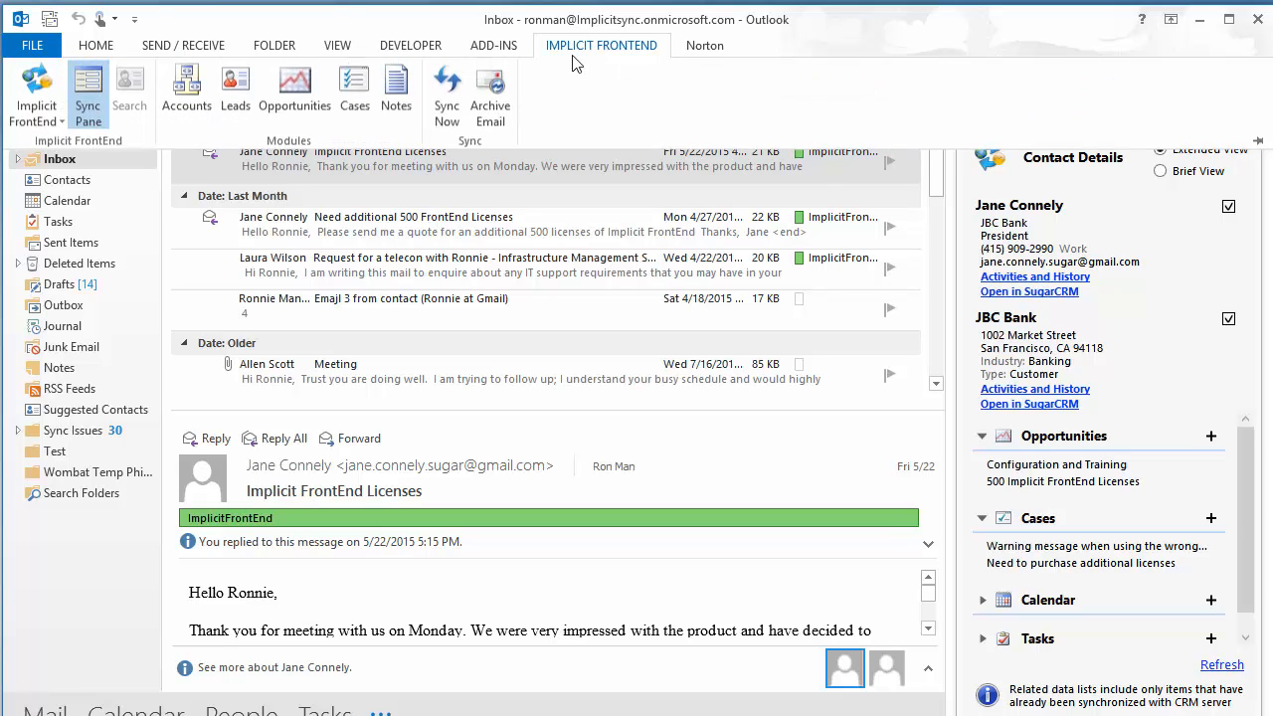
click(52, 119)
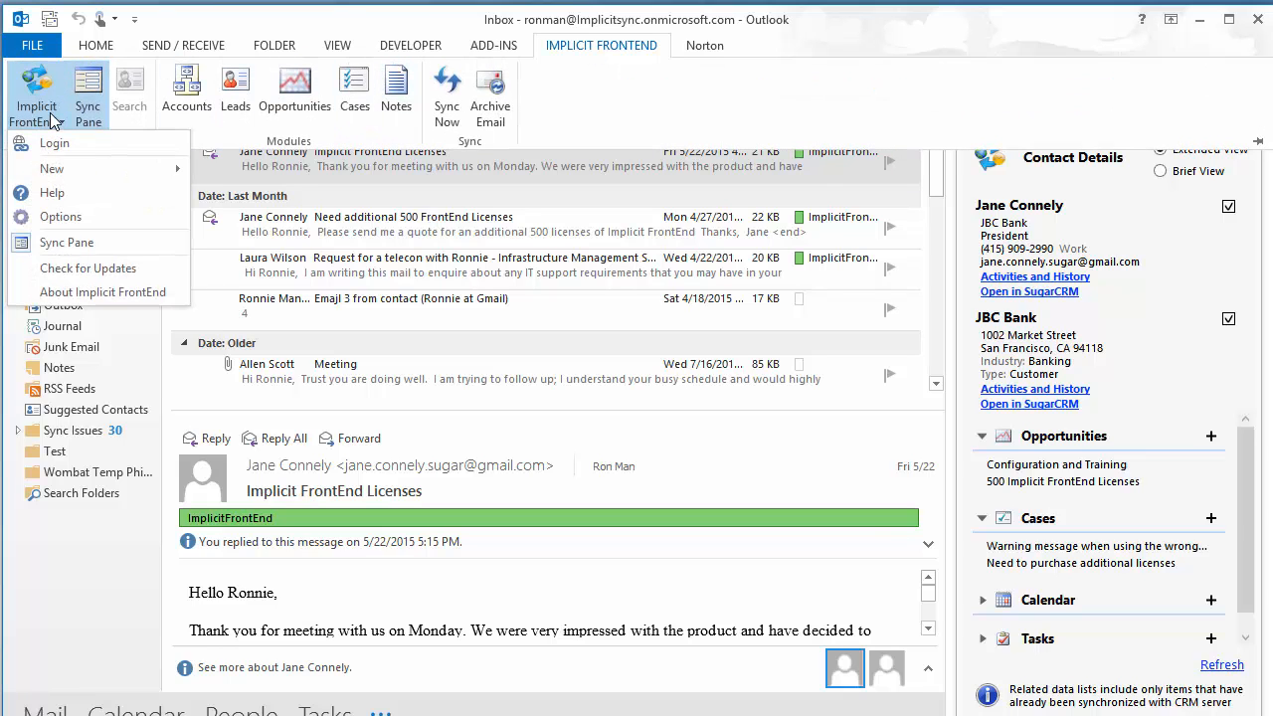
- In Options' Sync Configuration, enable Facilities Work Orders sync and open its Custom Fields mapping
click(104, 215)
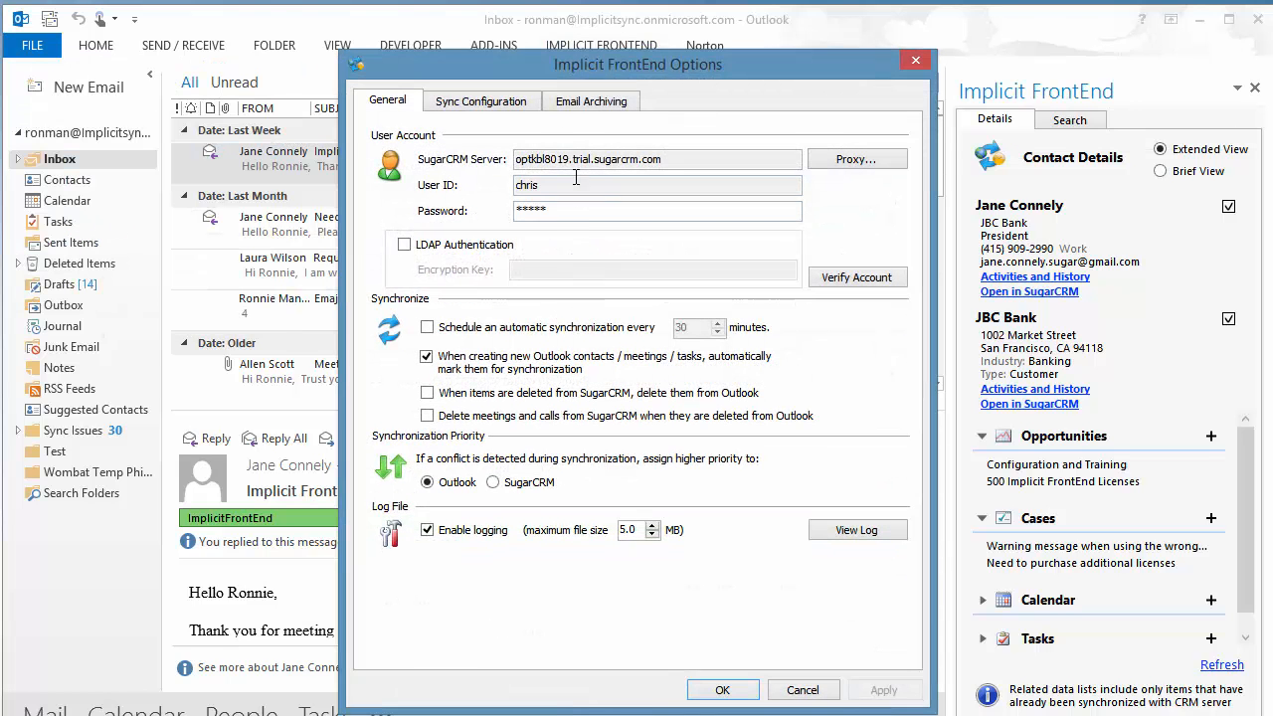
click(505, 103)
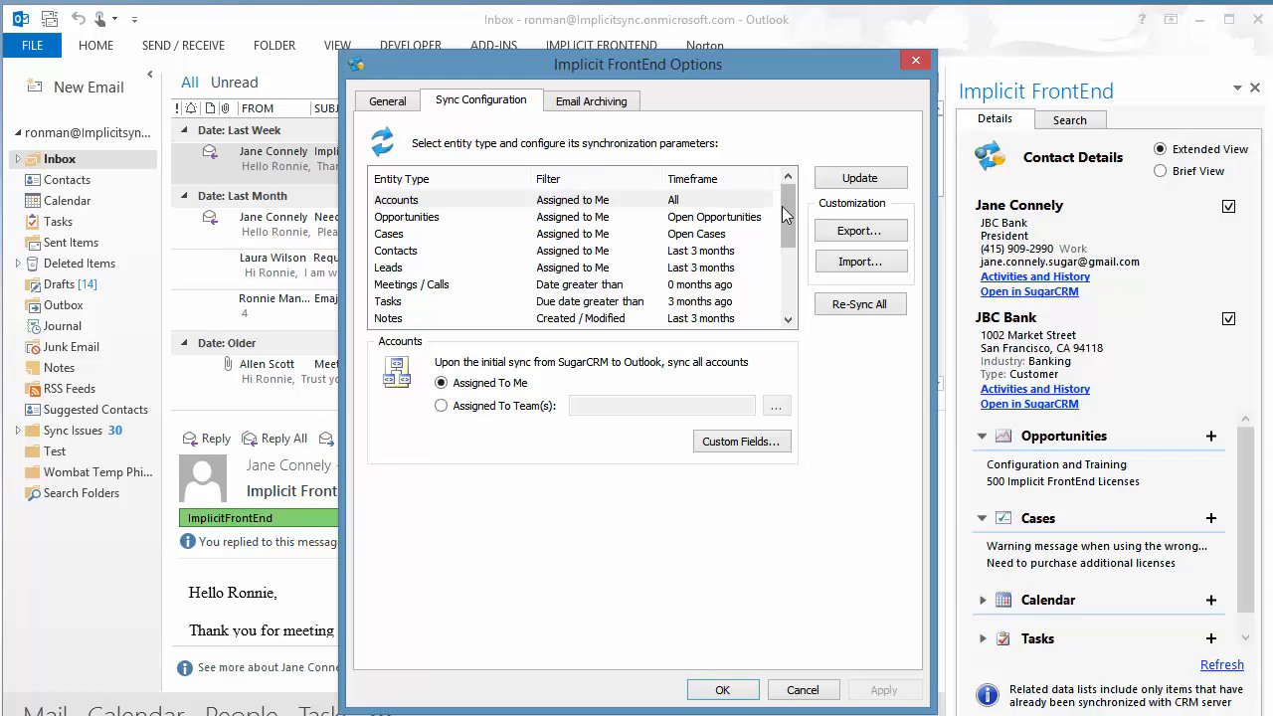
scroll(792, 206, down, 3)
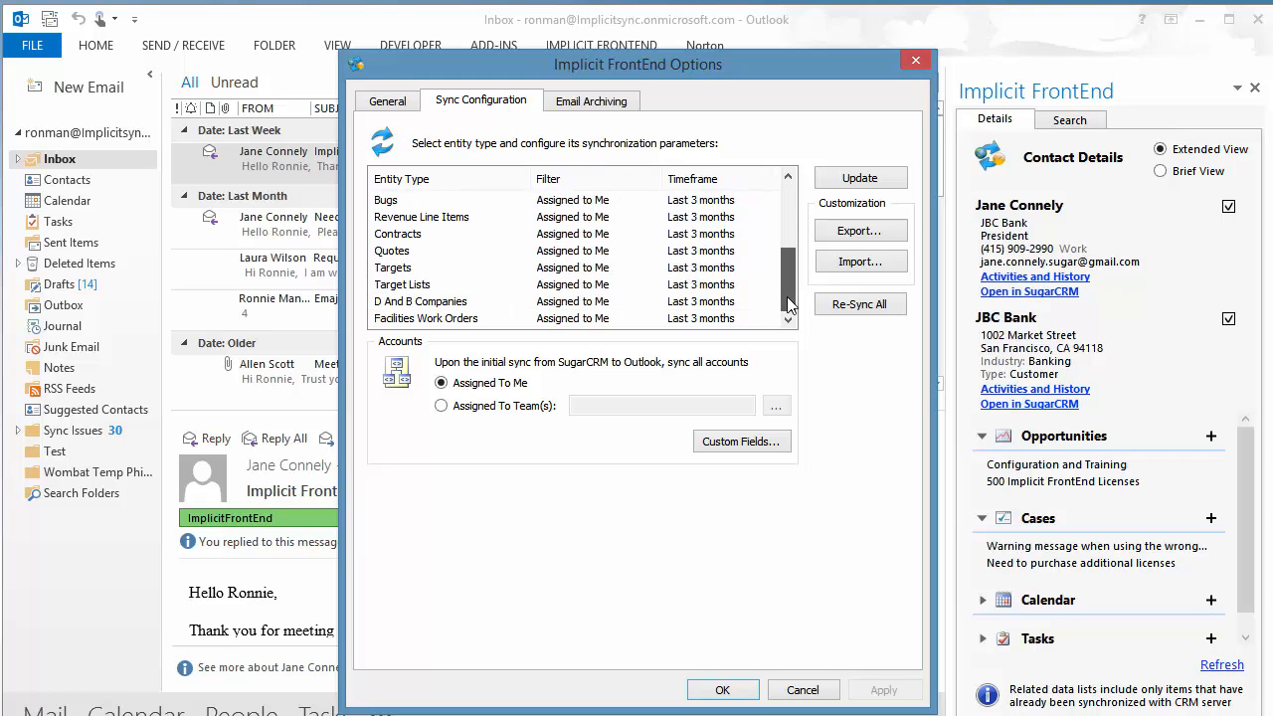
click(438, 318)
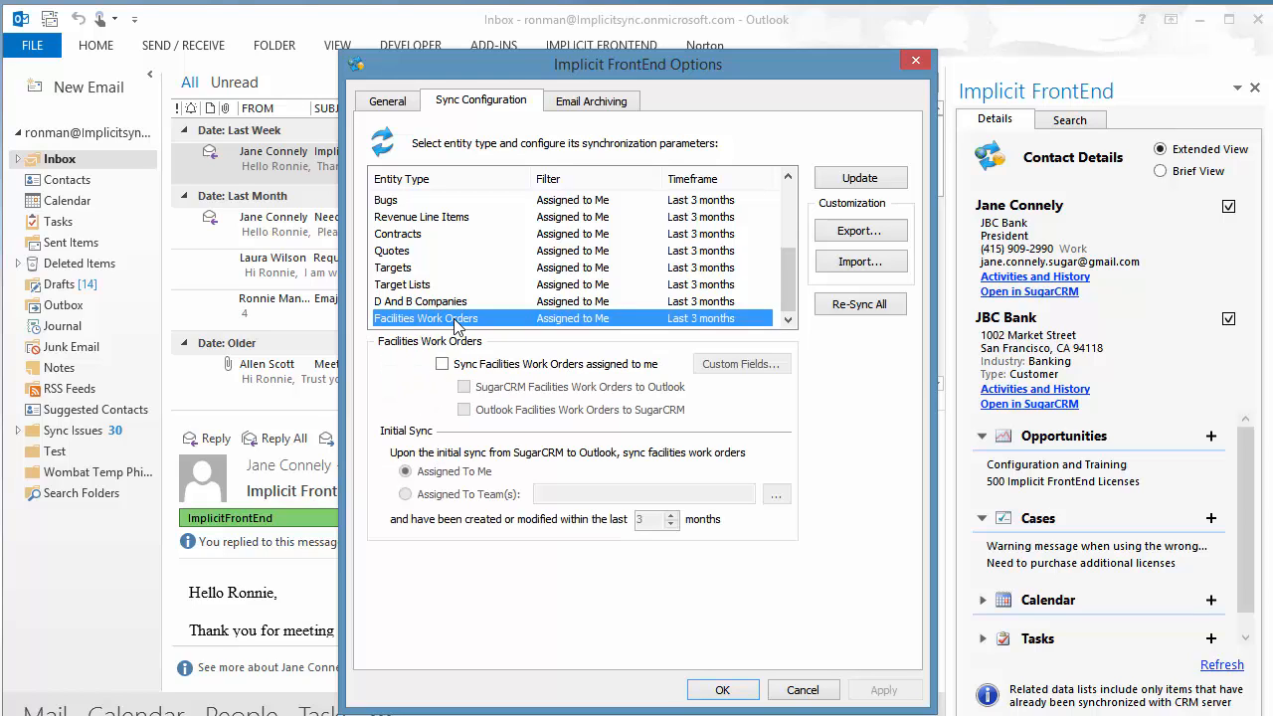
click(441, 364)
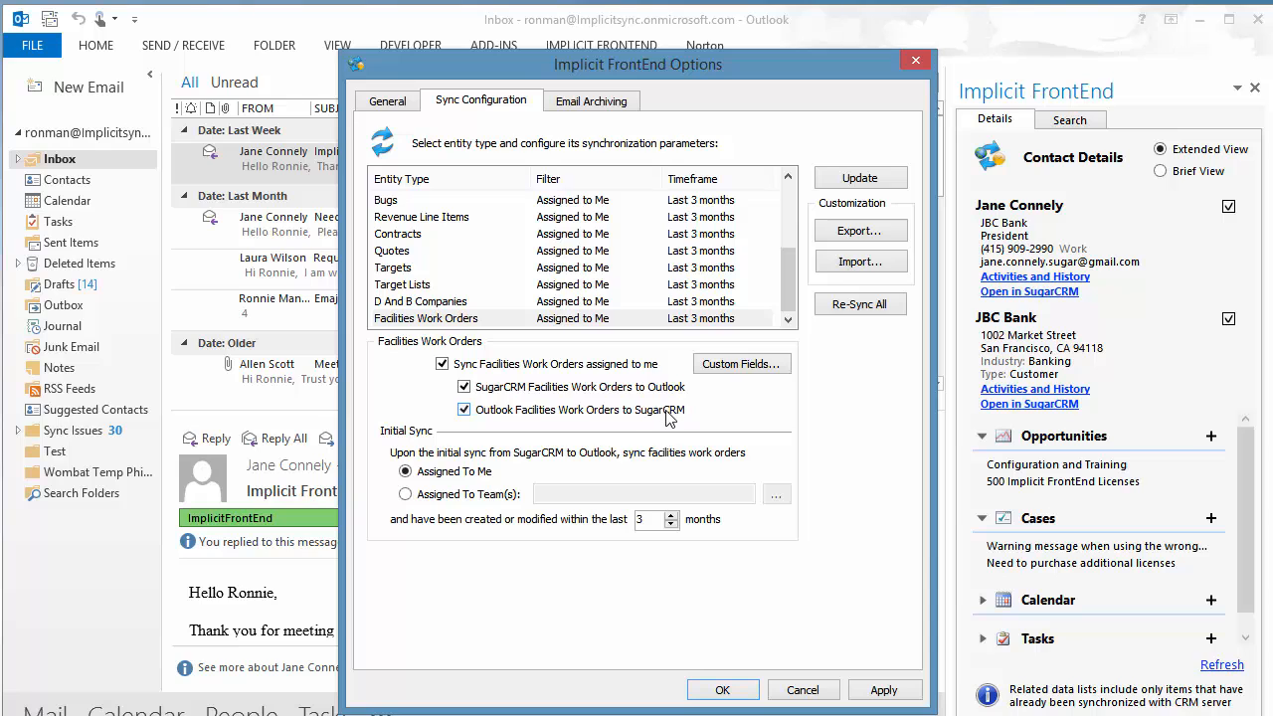
click(747, 366)
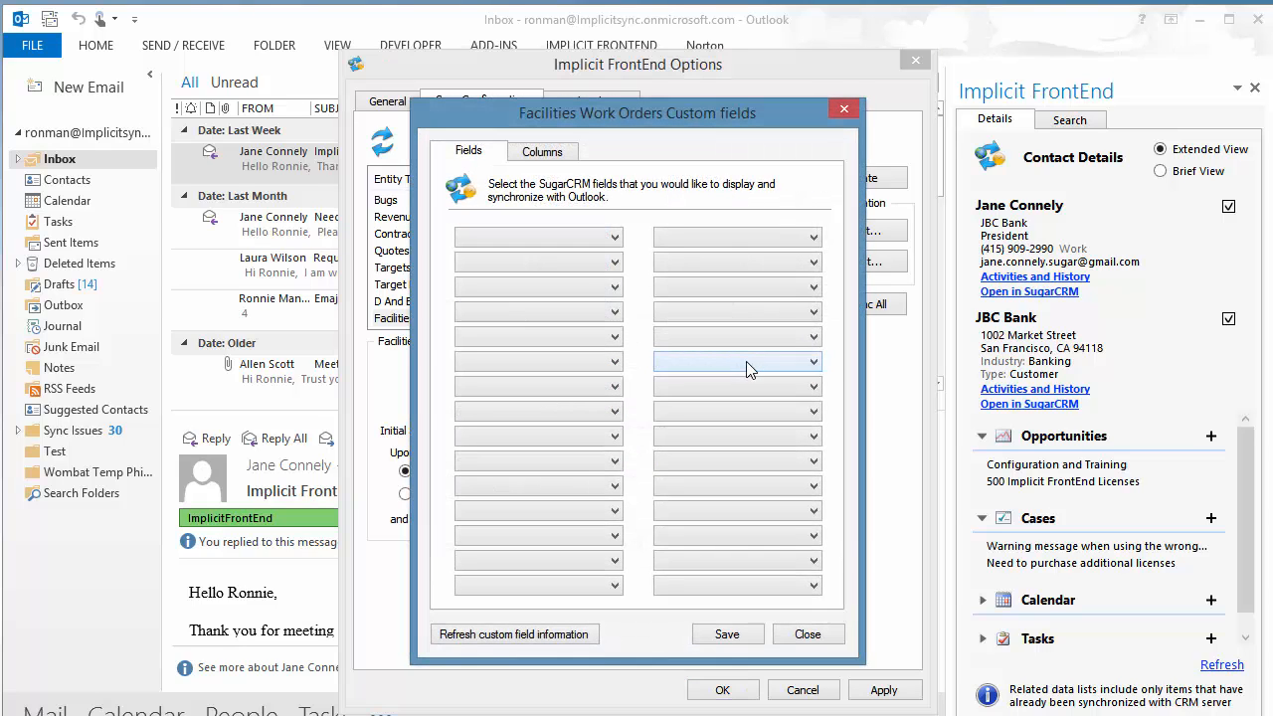
- Map Work Order Number, Created By, Requested By, Date / Time, Building Name / Address and Floor / Room No
click(614, 237)
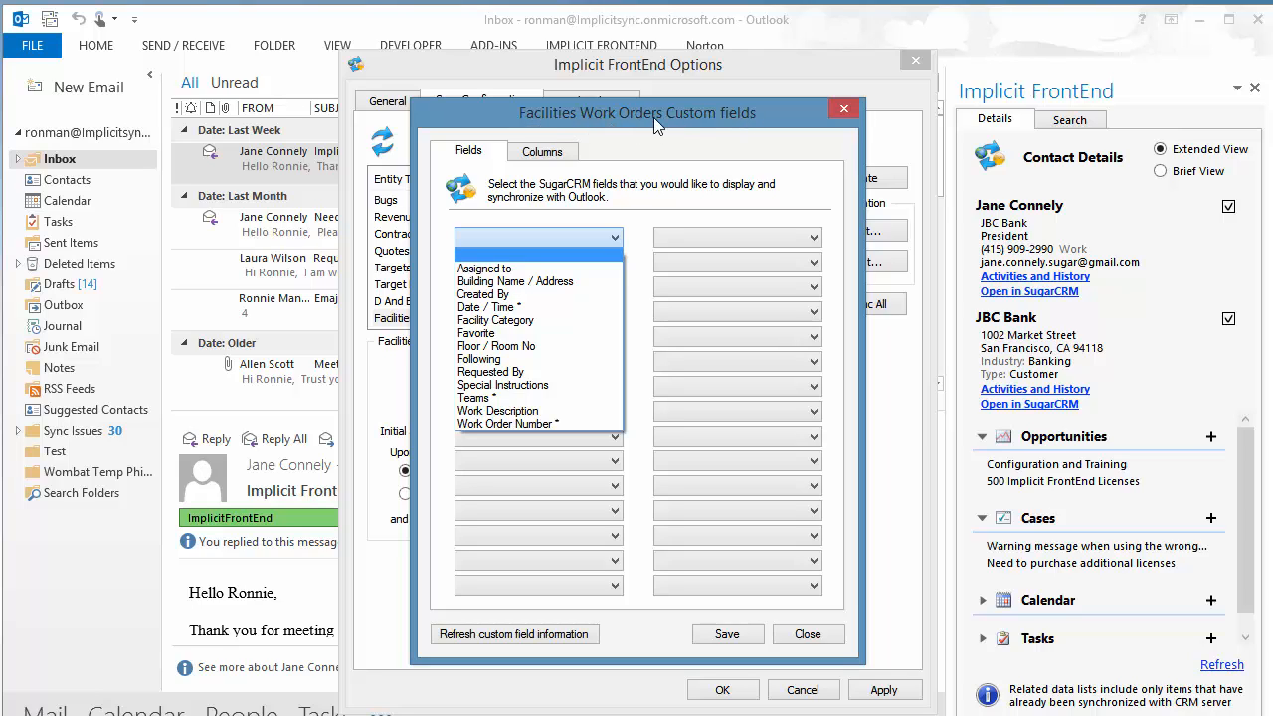
click(558, 420)
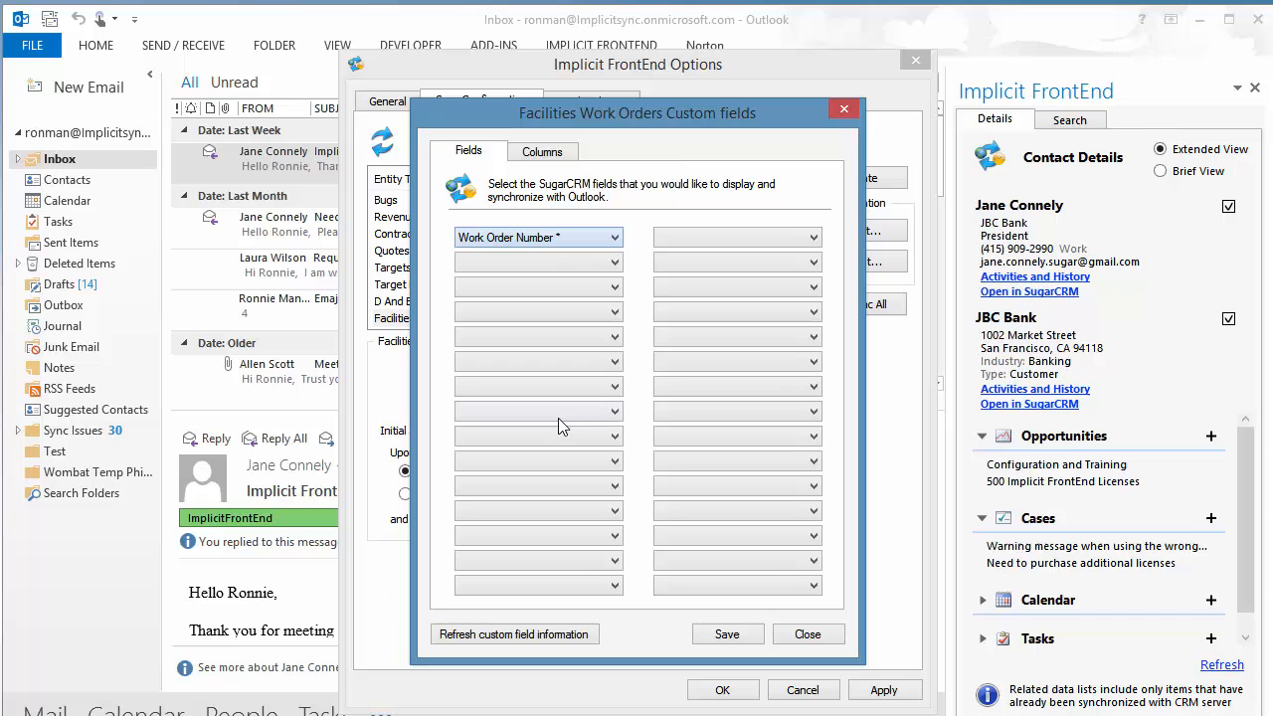
click(615, 264)
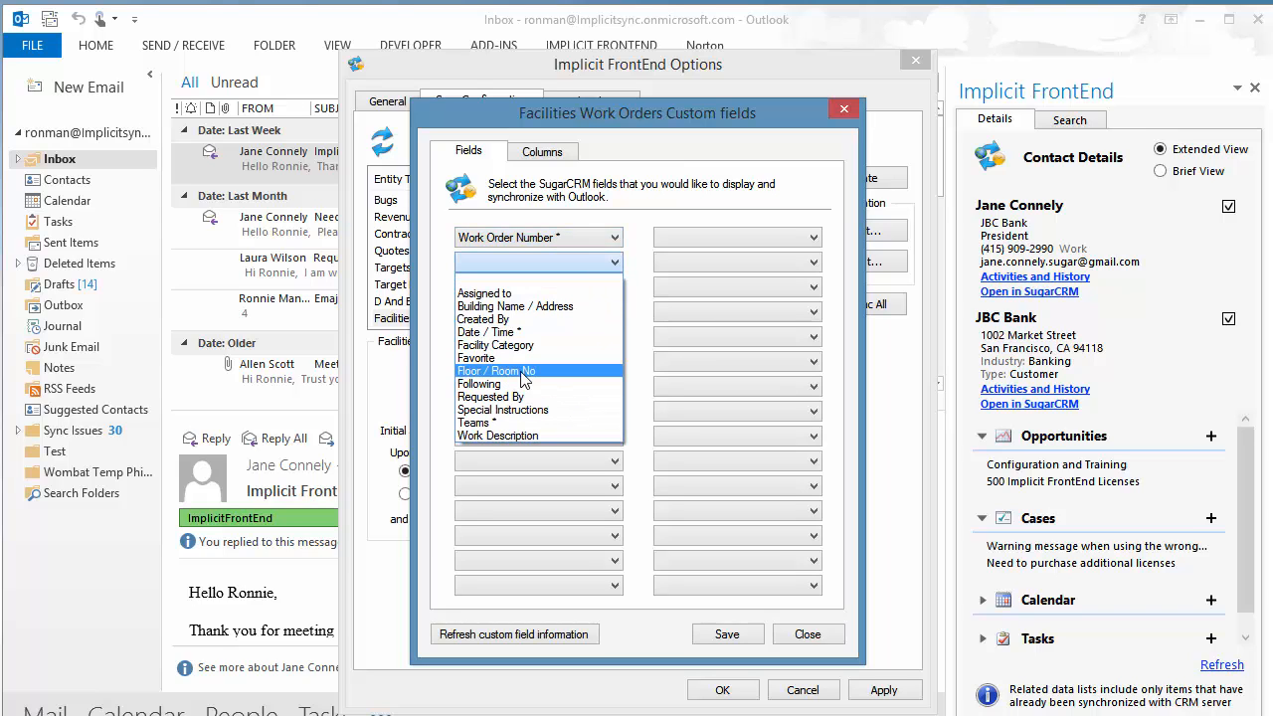
click(531, 320)
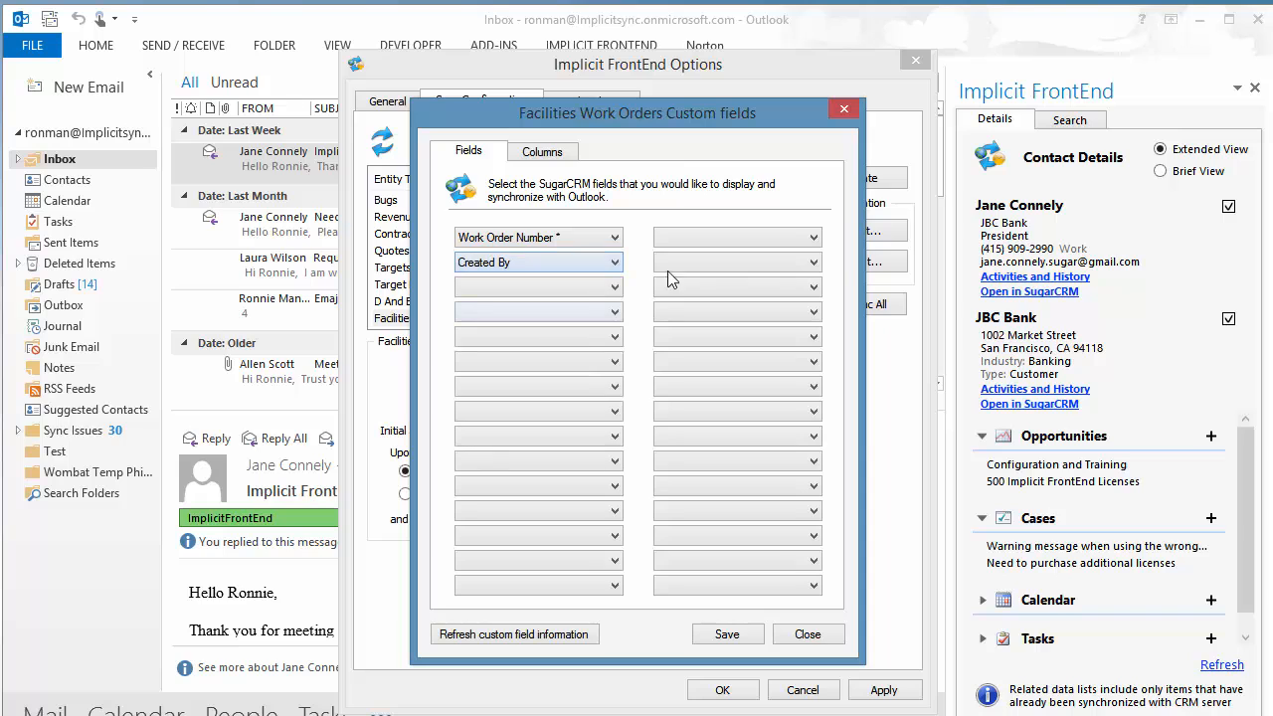
click(816, 262)
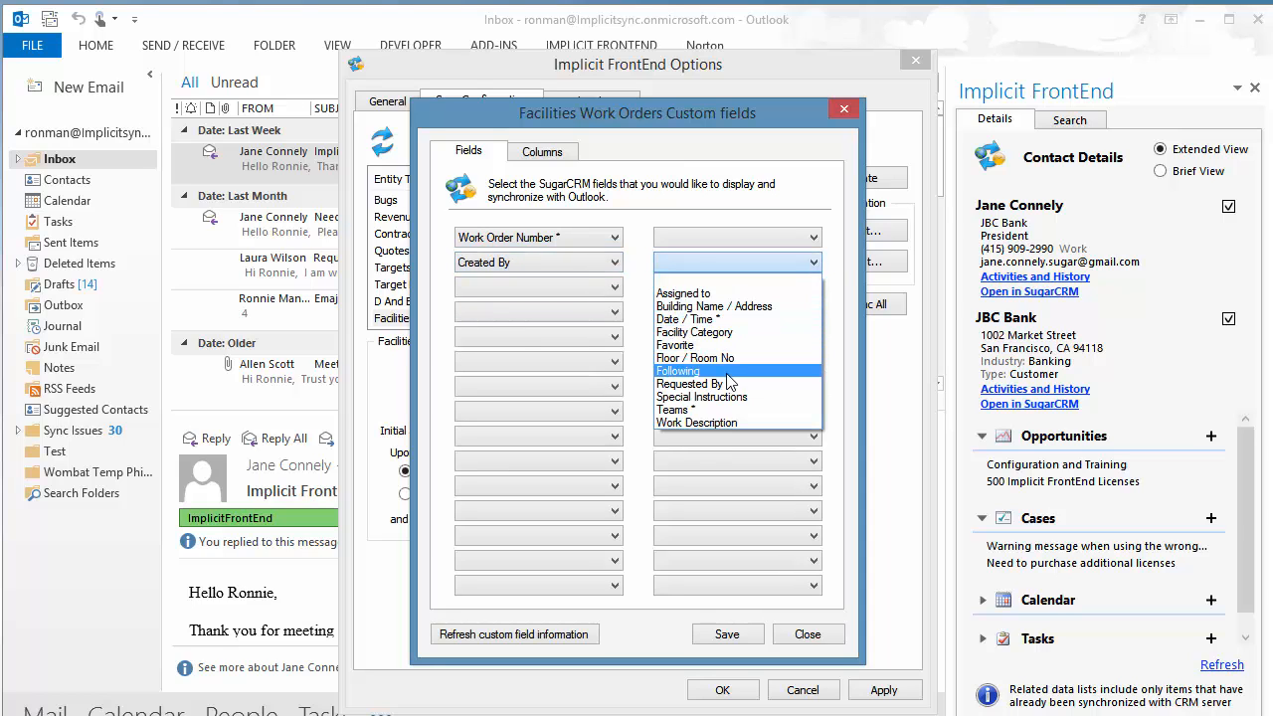
click(729, 383)
click(616, 288)
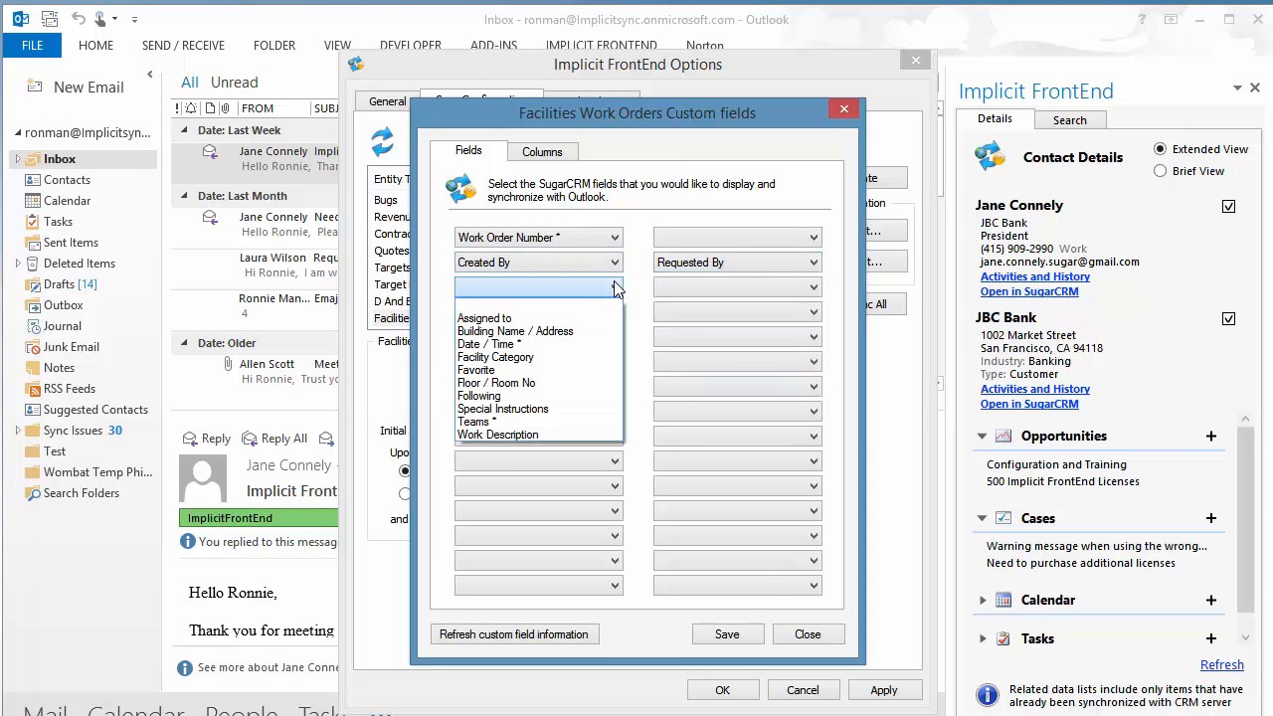
click(516, 344)
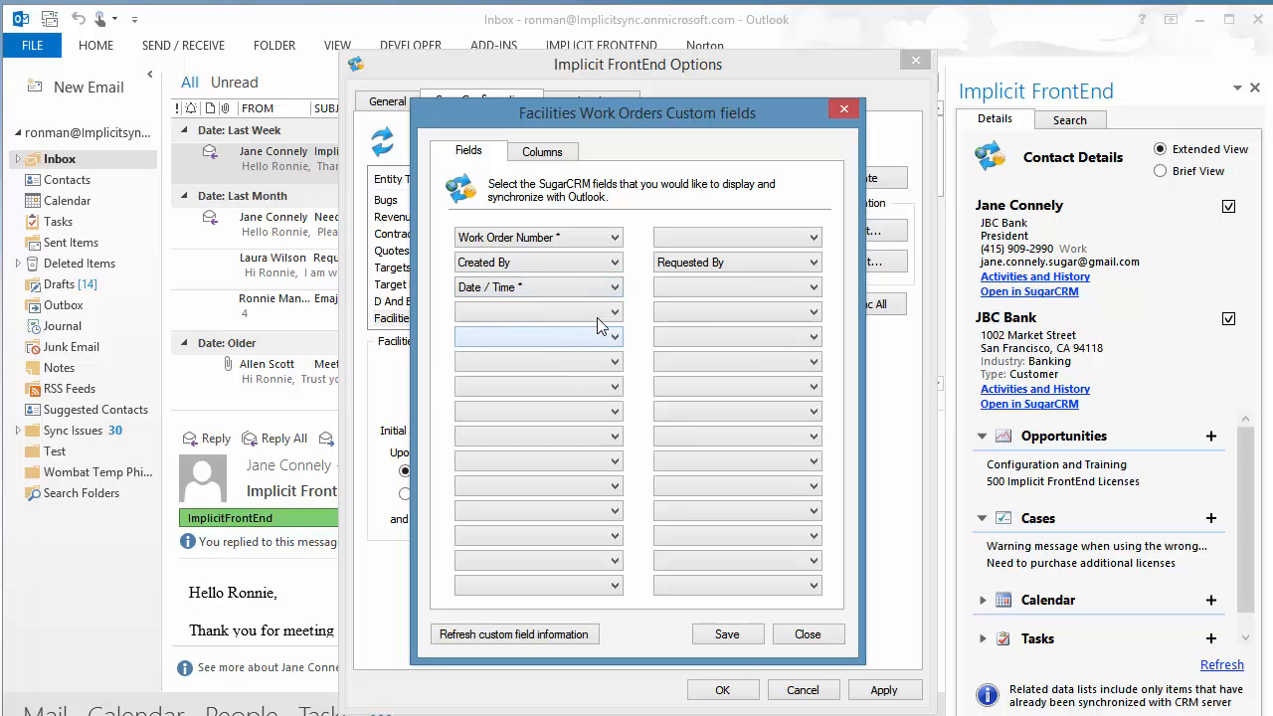
click(814, 288)
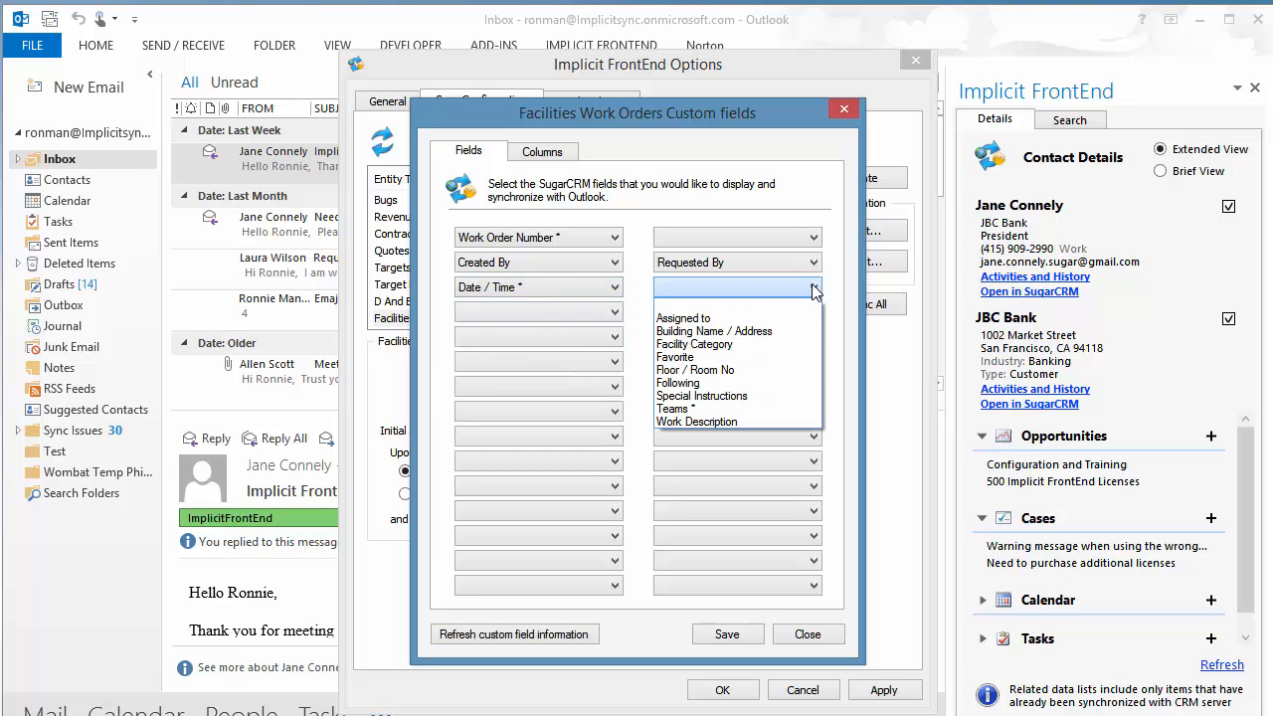
click(731, 331)
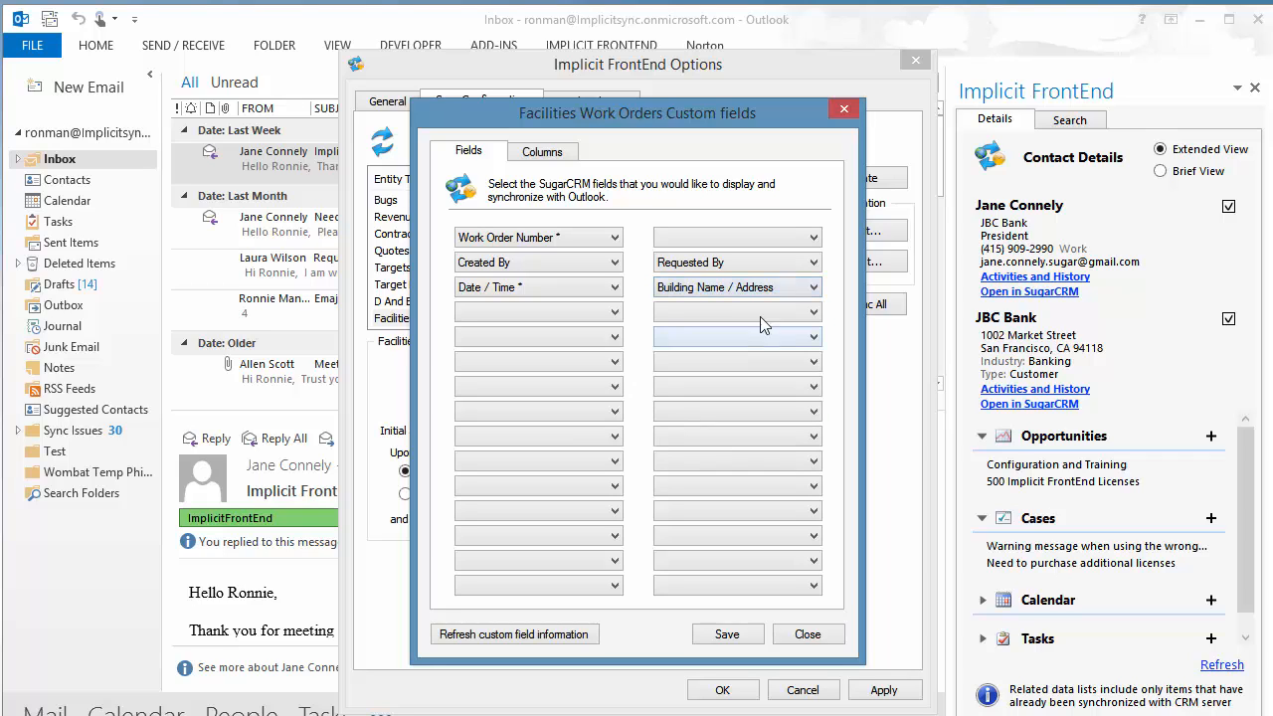
click(814, 312)
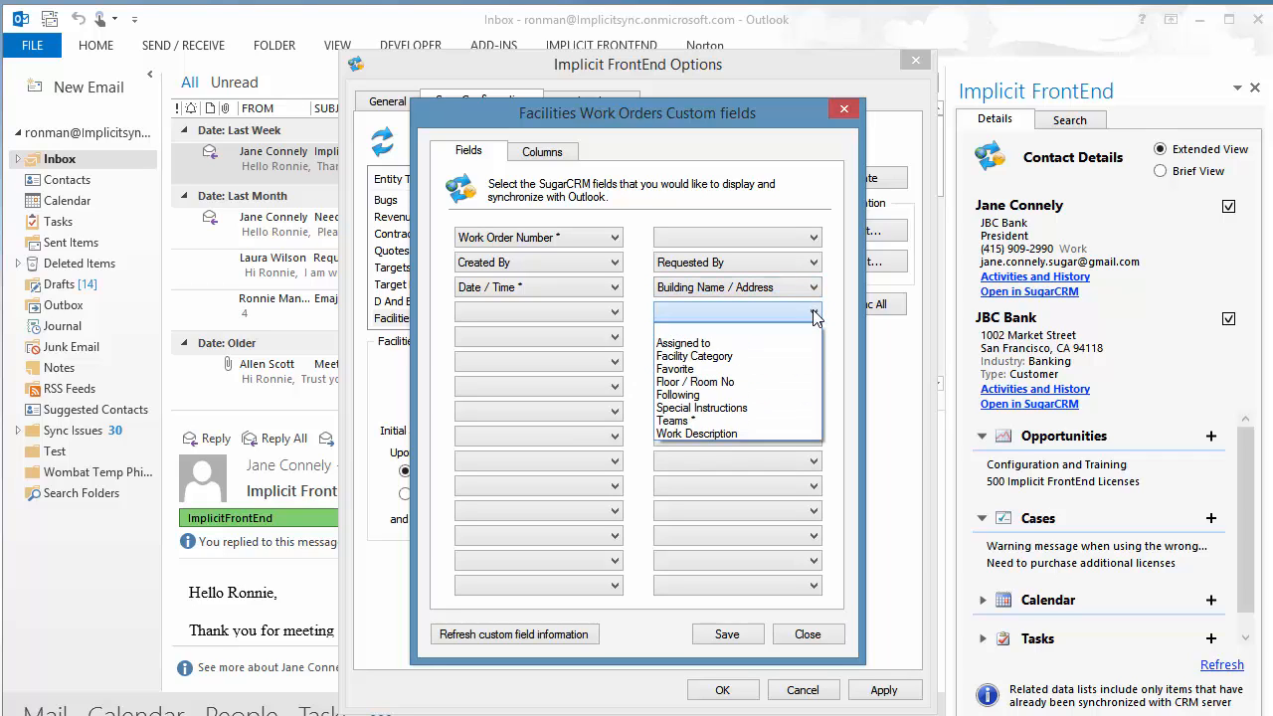
click(740, 384)
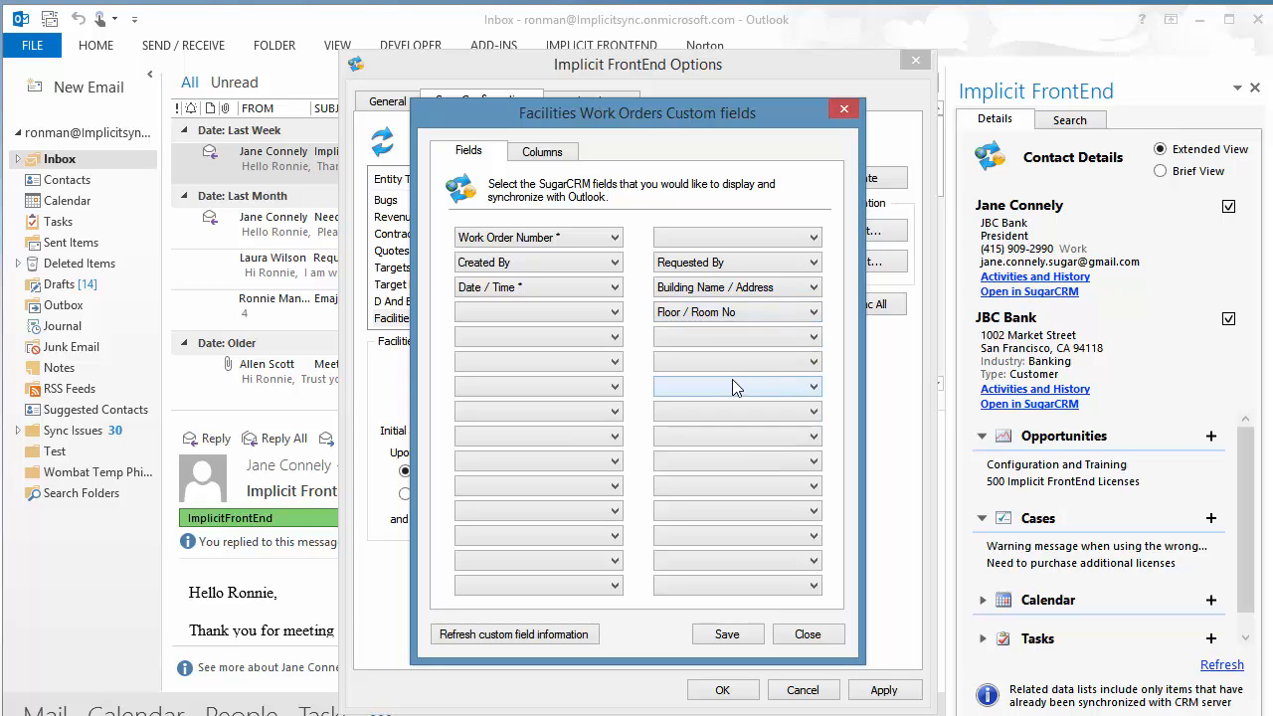
- Map Facility Category, Work Description, Special Instructions, Assigned to and Teams into the remaining rows
click(615, 338)
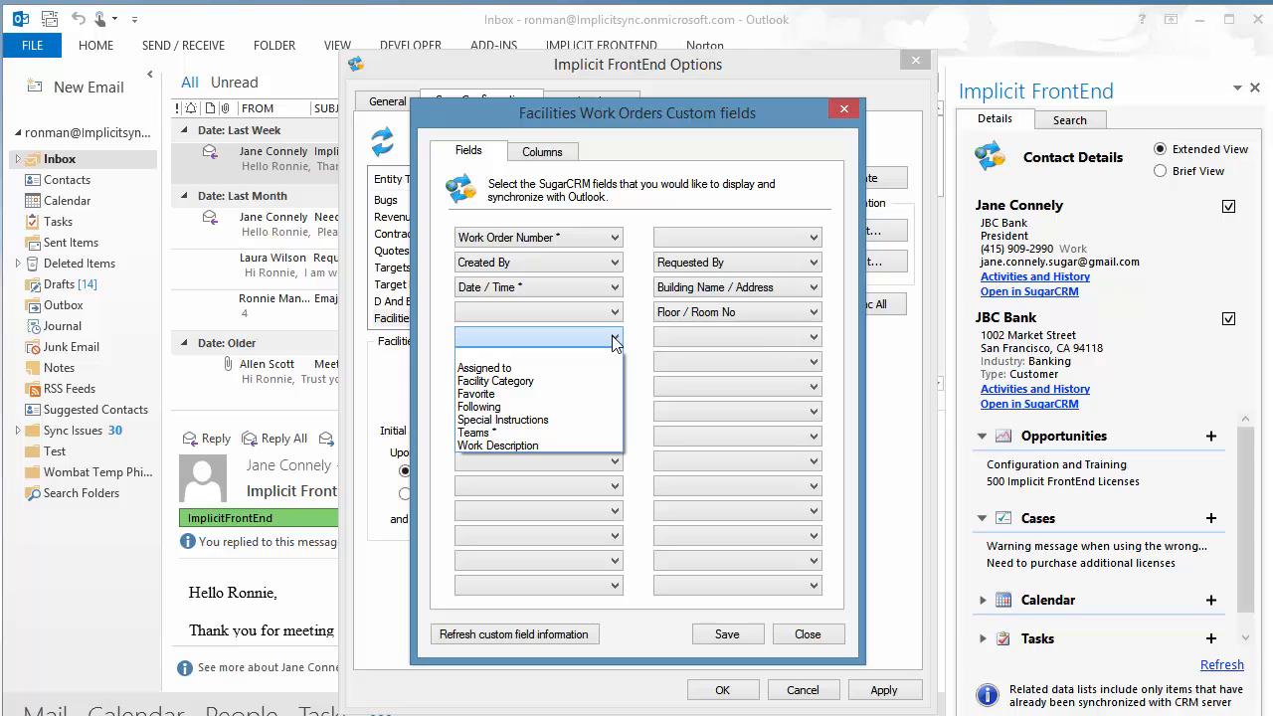
click(516, 382)
click(613, 364)
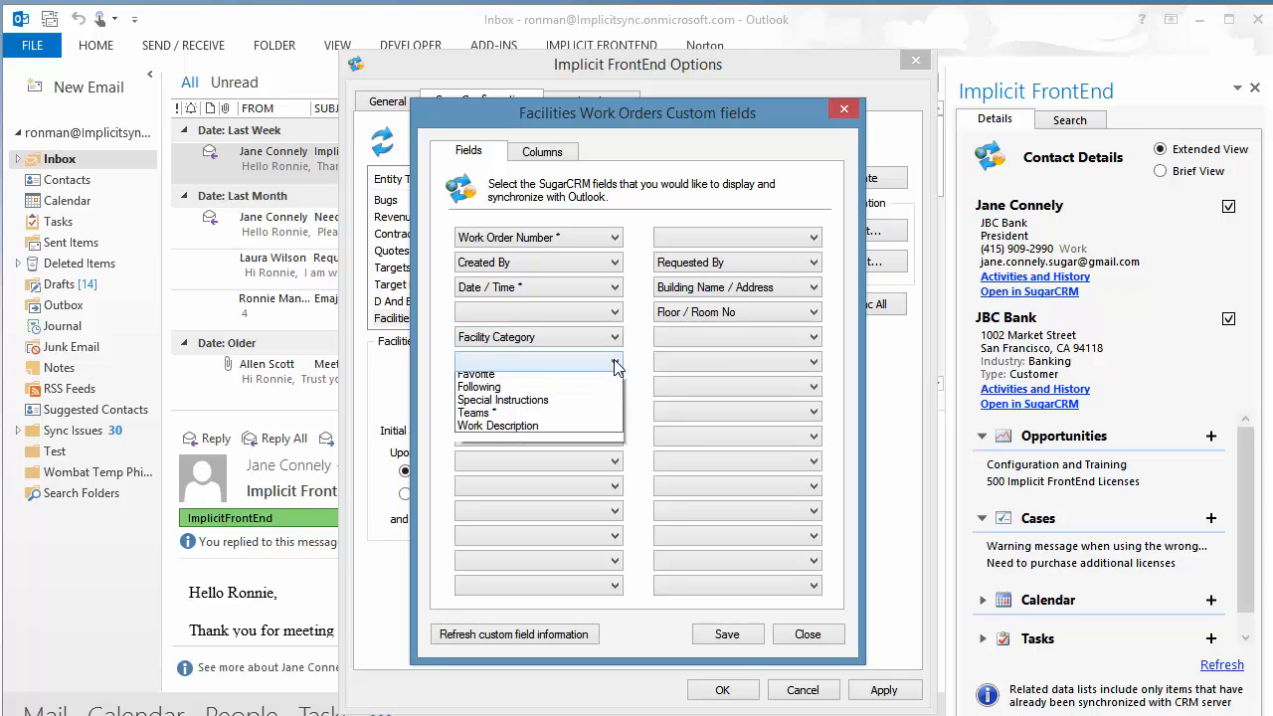
click(517, 461)
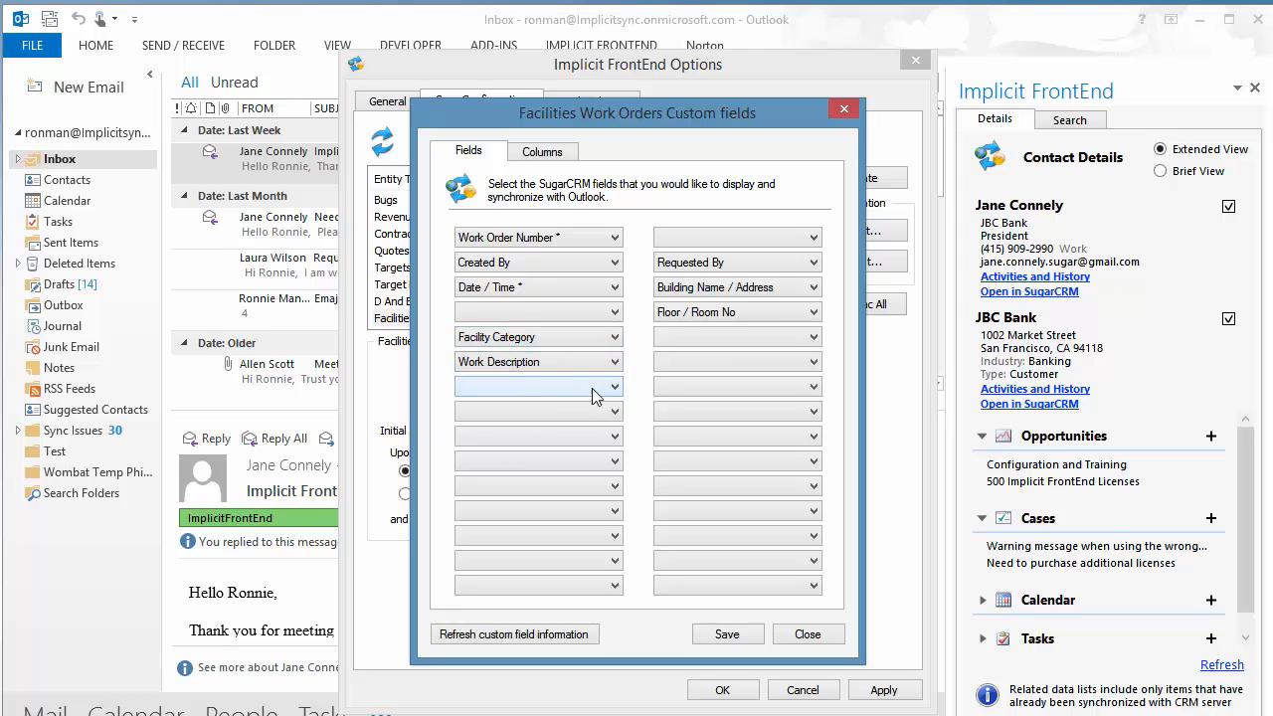
click(593, 394)
click(548, 451)
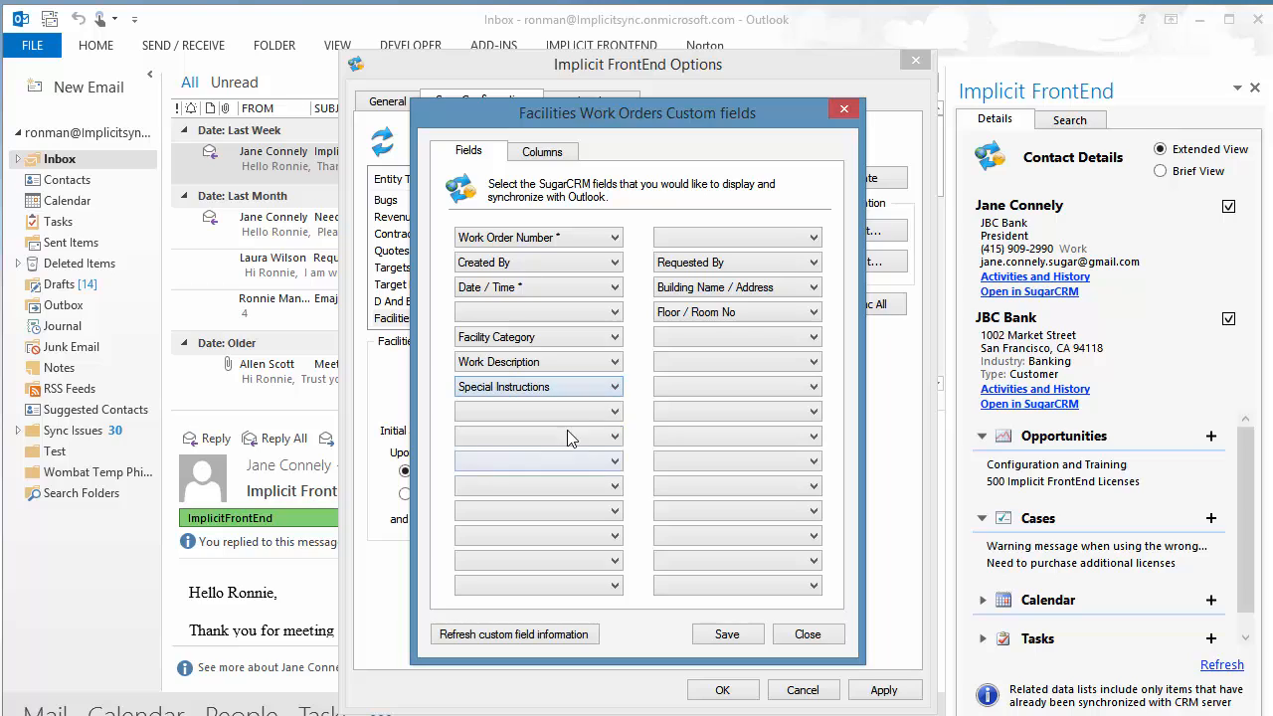
click(615, 417)
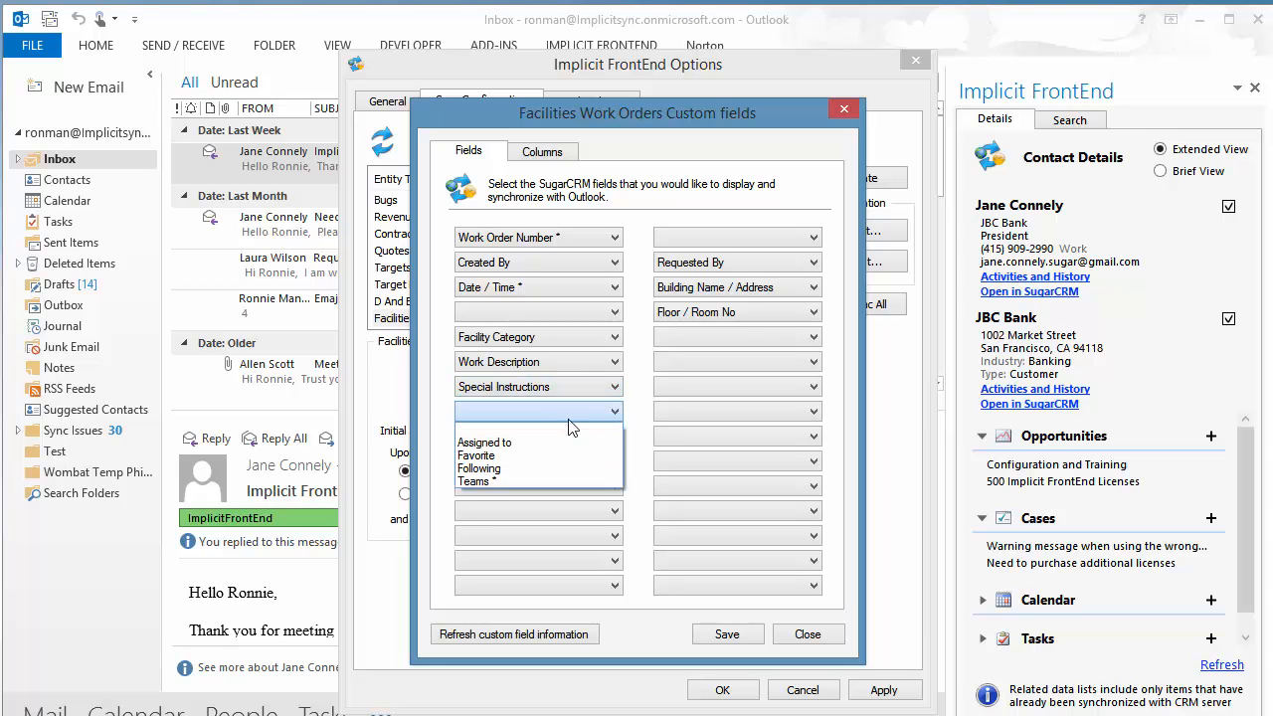
click(502, 442)
click(813, 415)
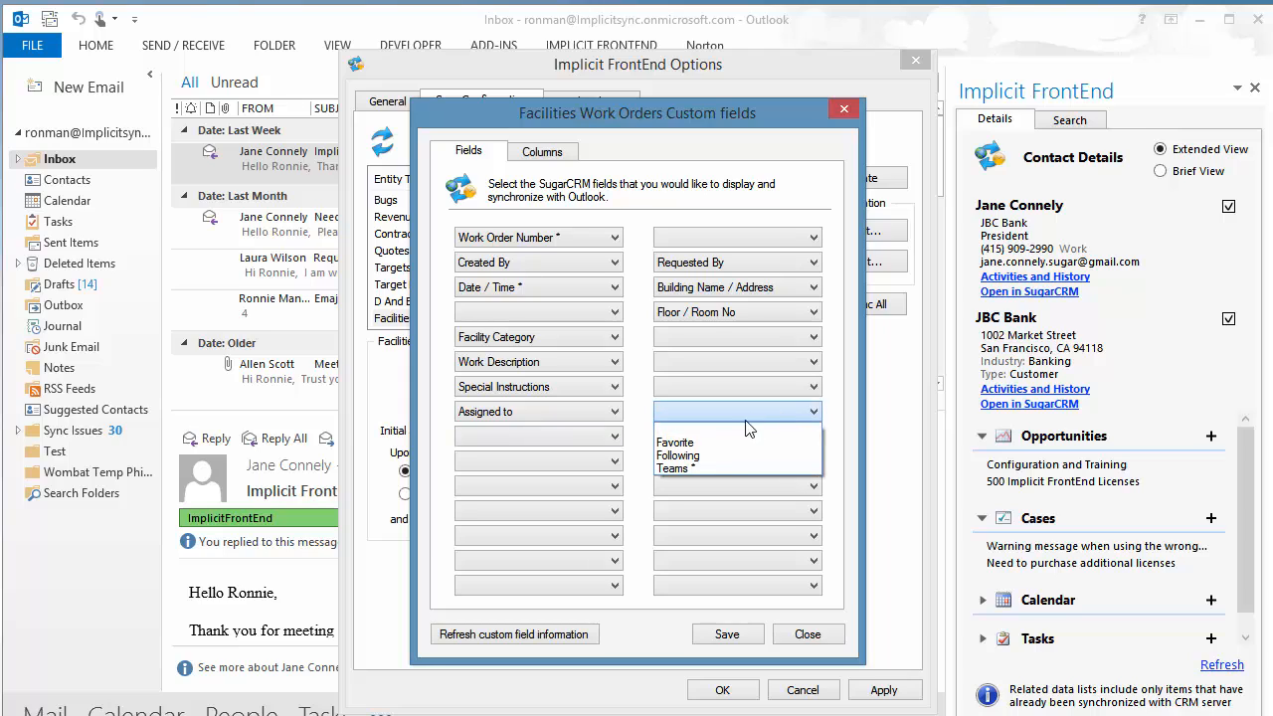
click(717, 468)
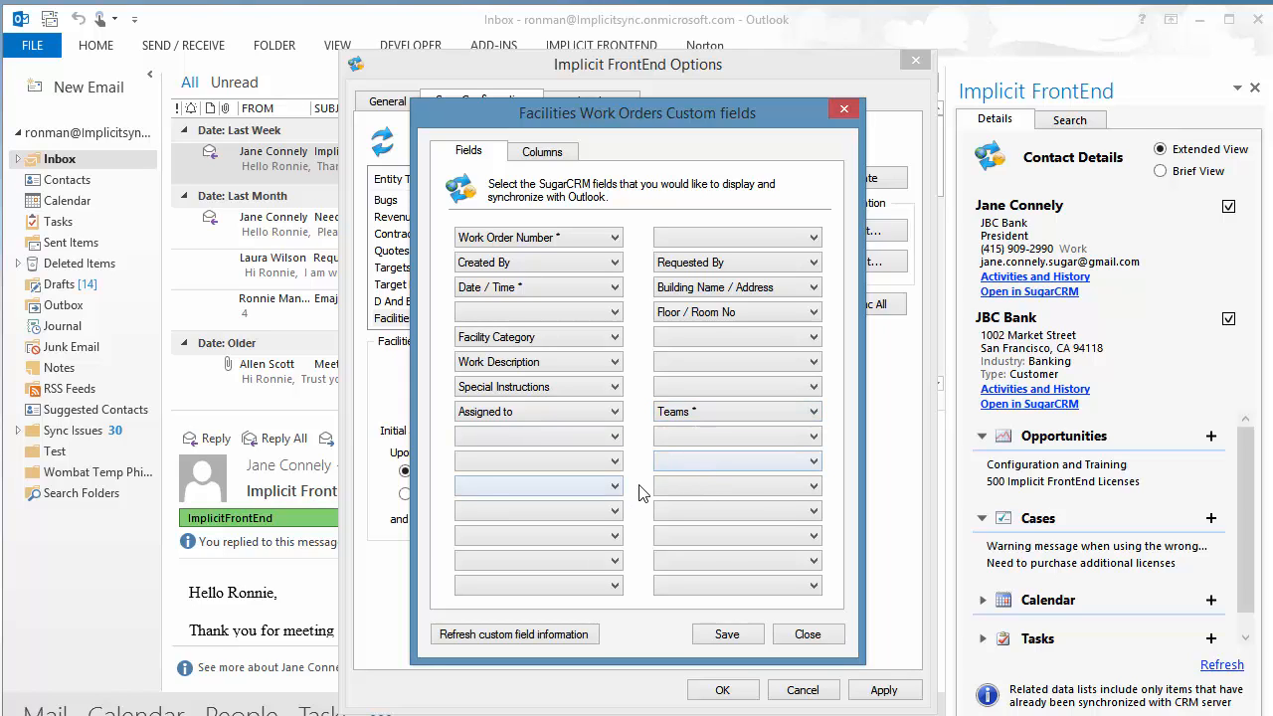
- On the Columns tab, set Work Order Number, Date / Time, Requested By, Work Description as columns and save
click(543, 154)
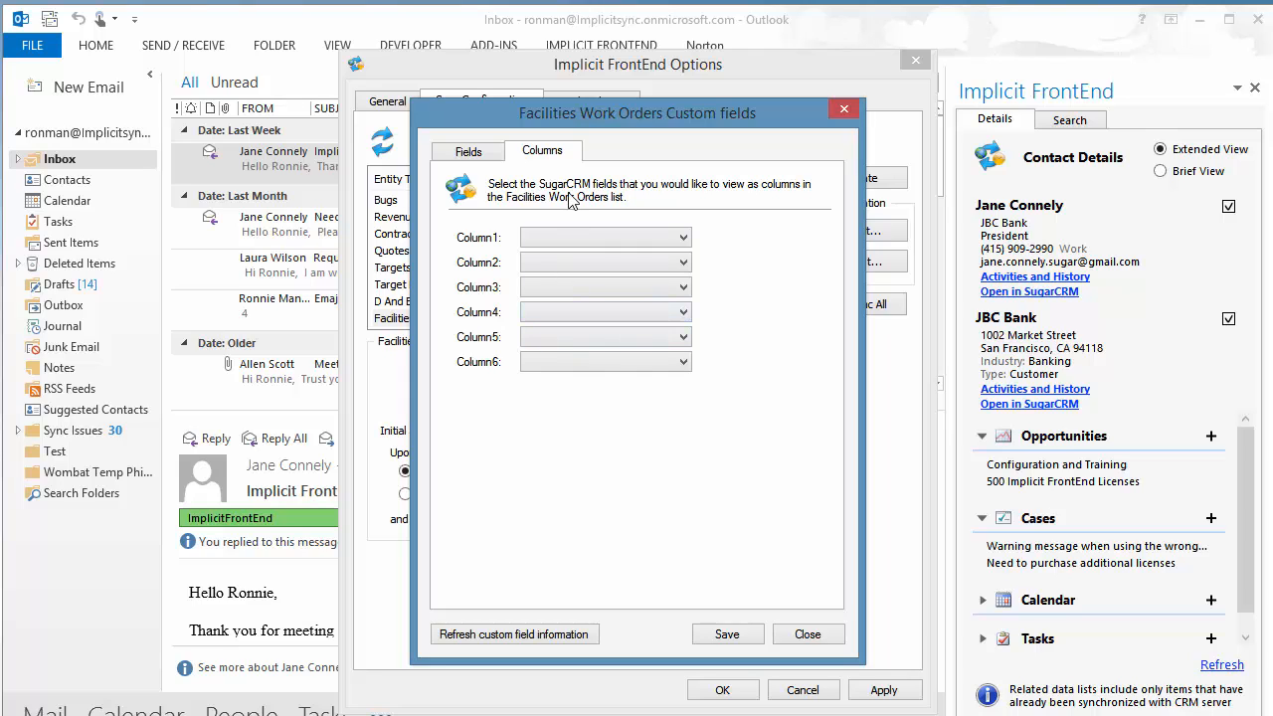
click(684, 239)
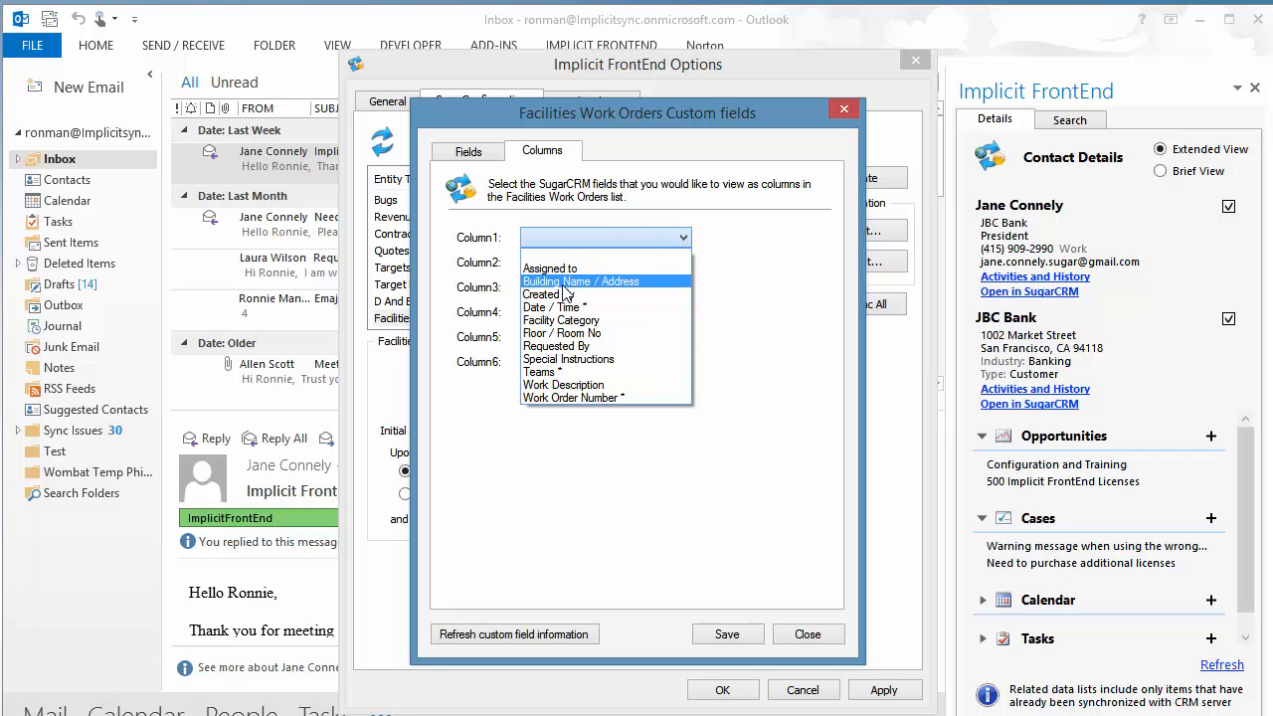
click(591, 397)
click(684, 264)
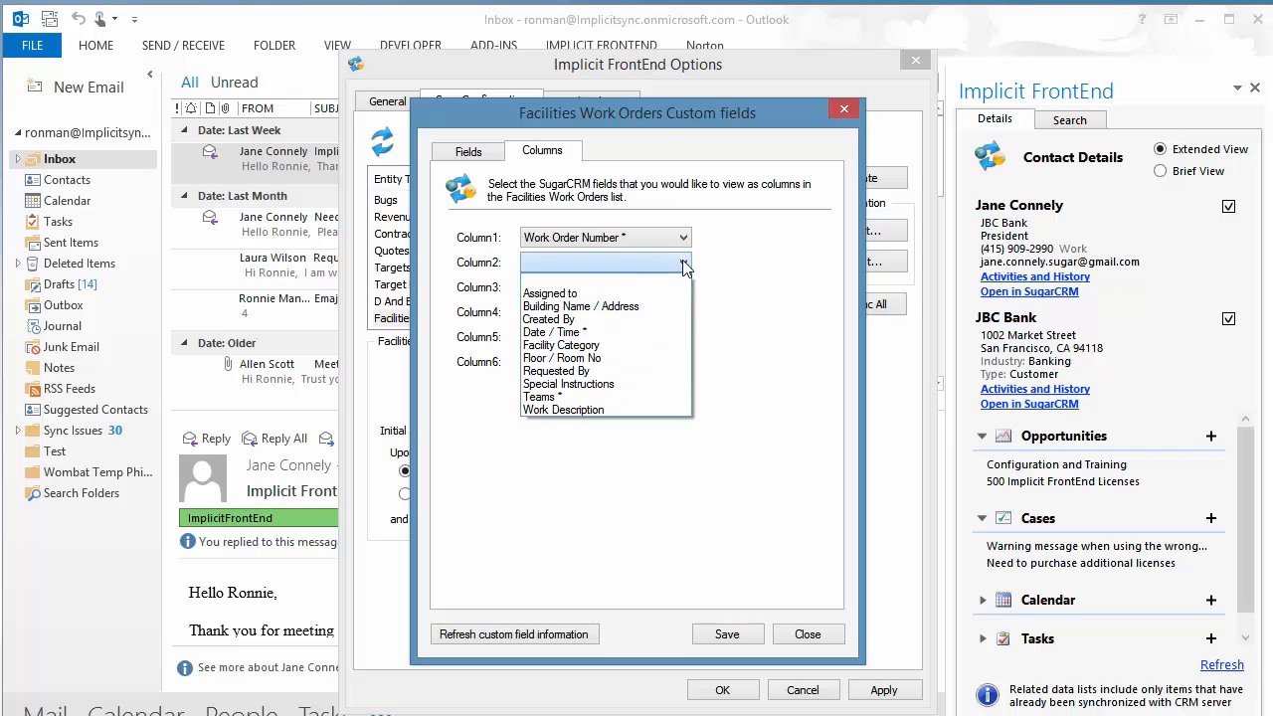
click(605, 332)
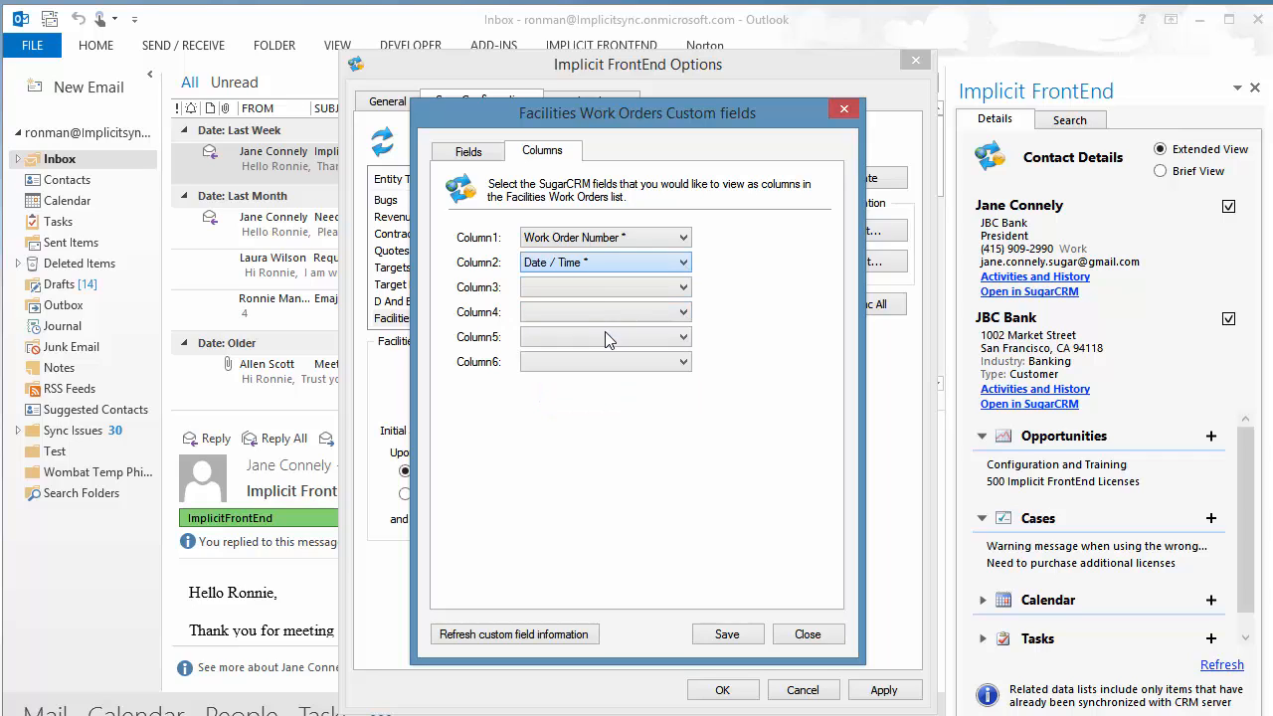
click(684, 288)
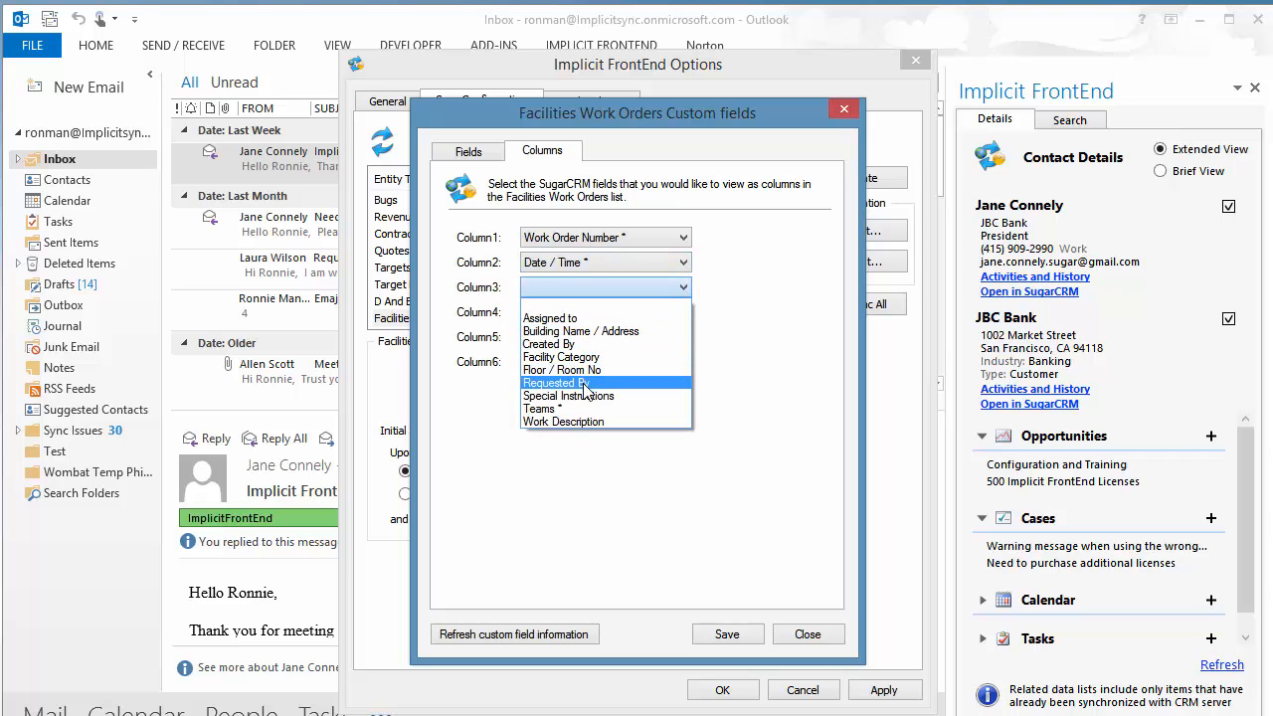
click(585, 383)
click(683, 312)
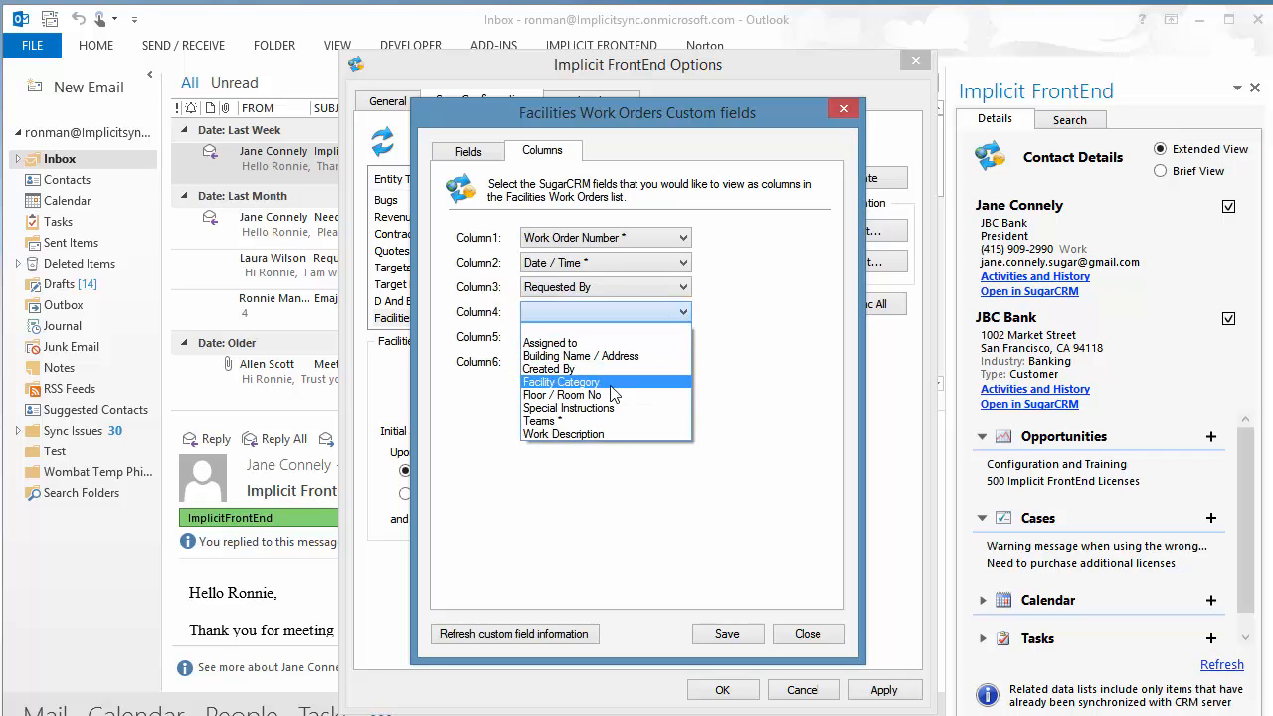
click(601, 432)
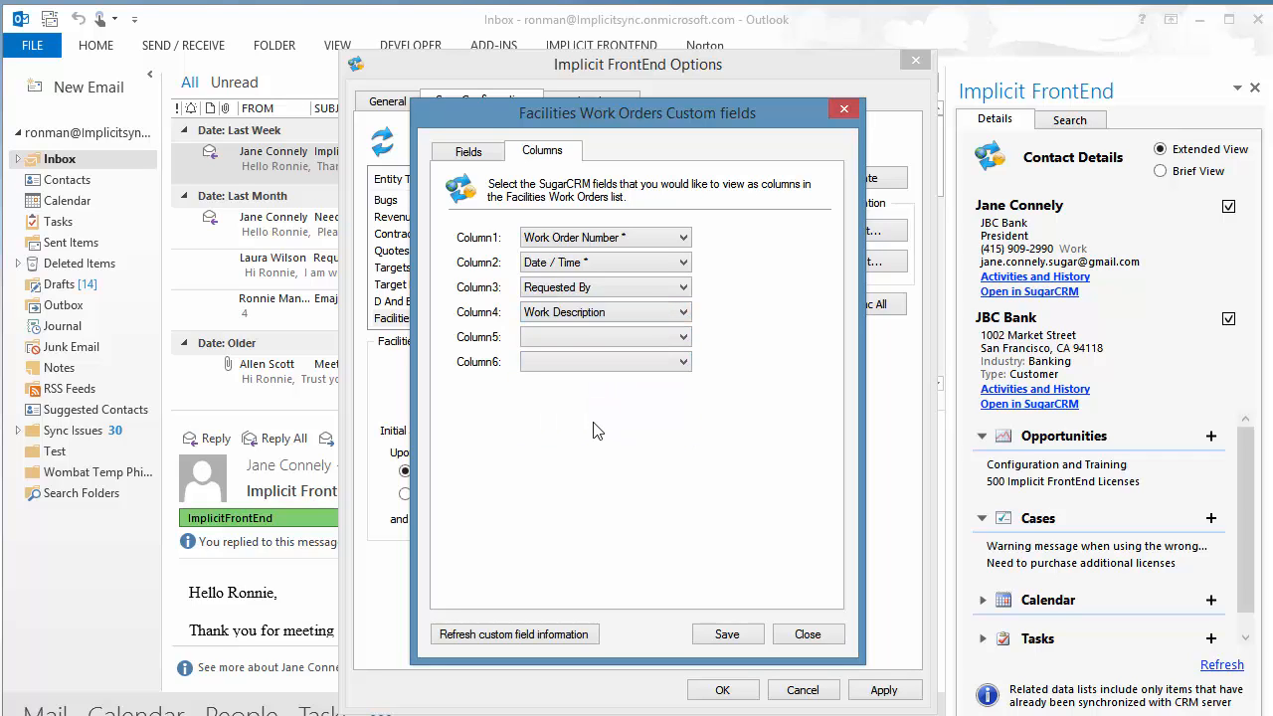
click(727, 636)
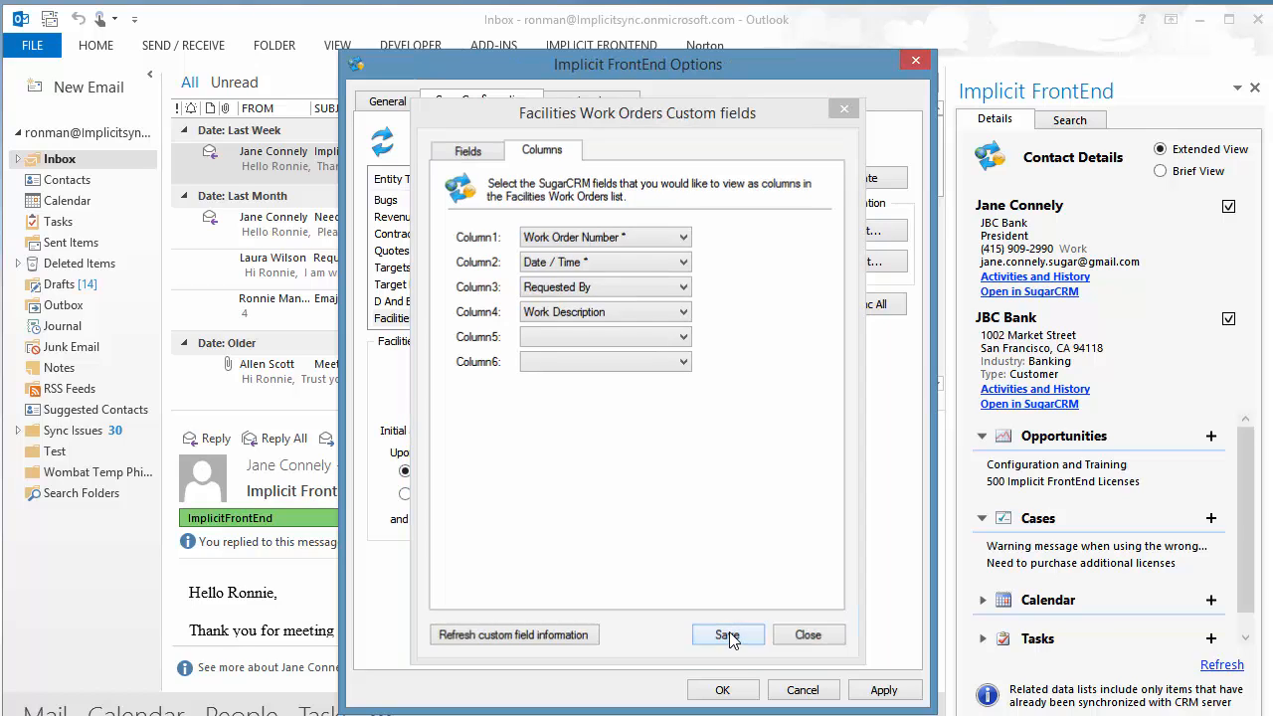
- Close the add-in options and open the Facilities Work Orders module from the More menu
click(722, 690)
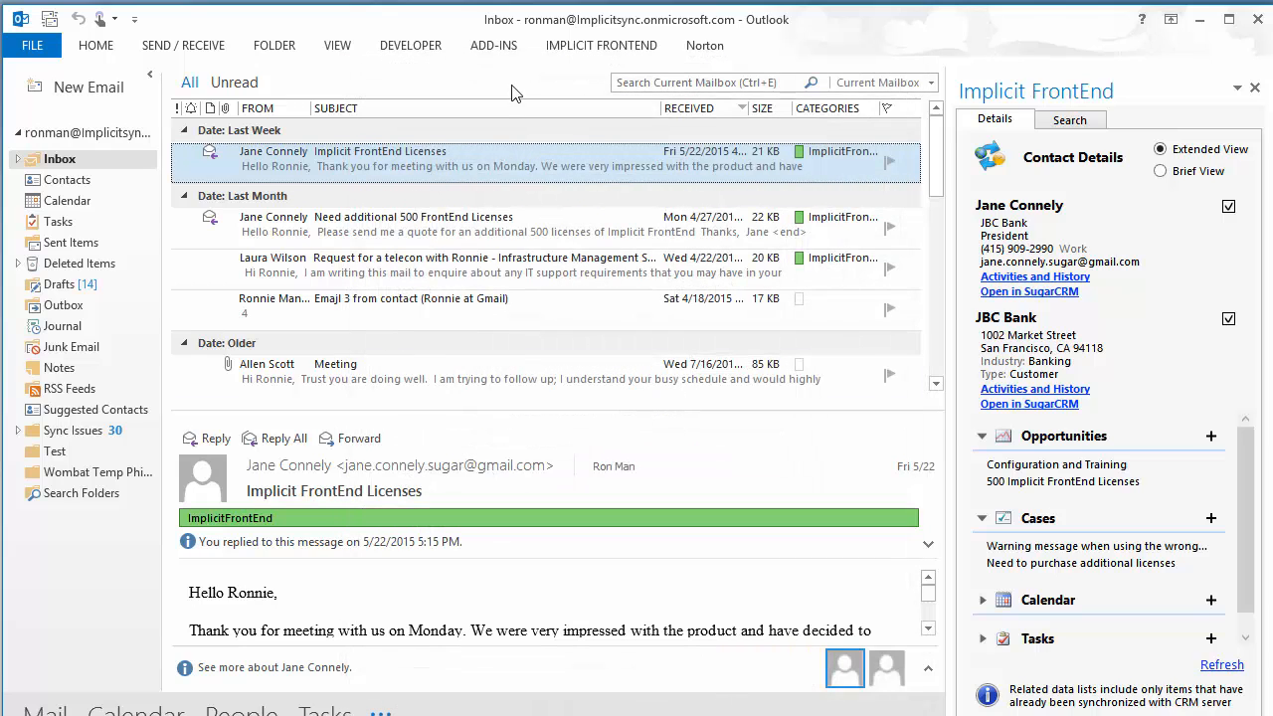
click(628, 52)
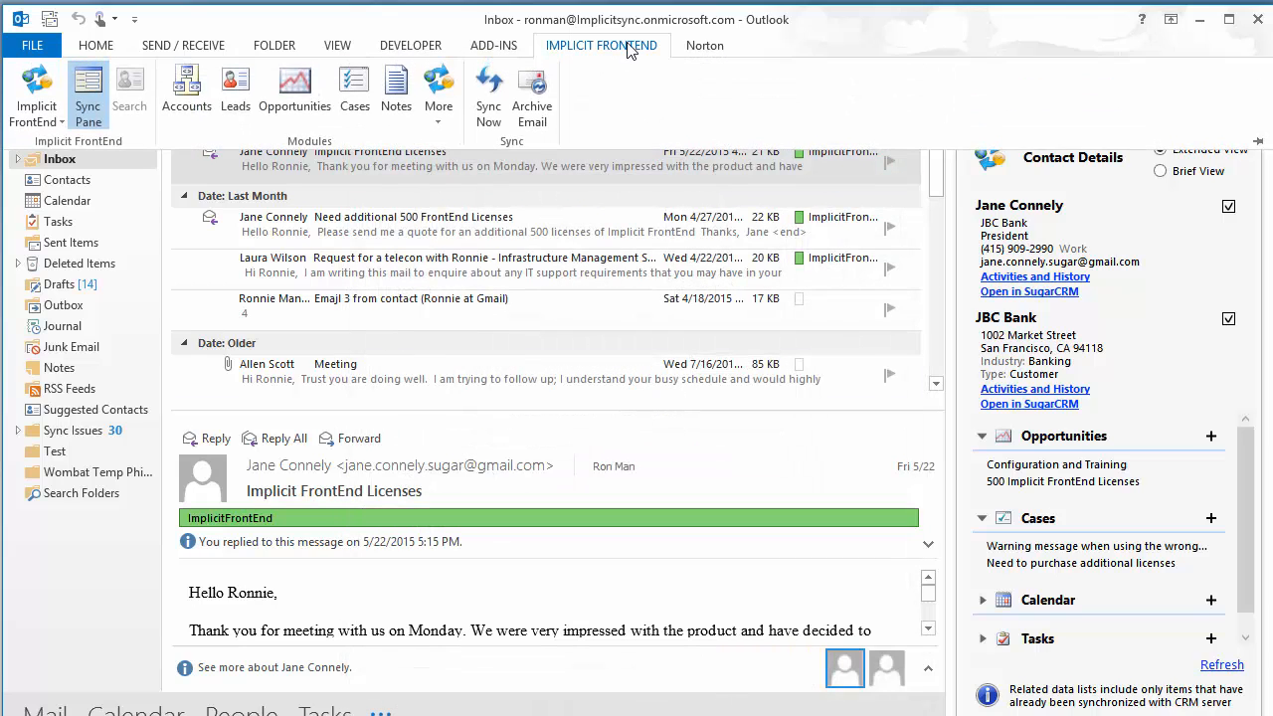
click(442, 103)
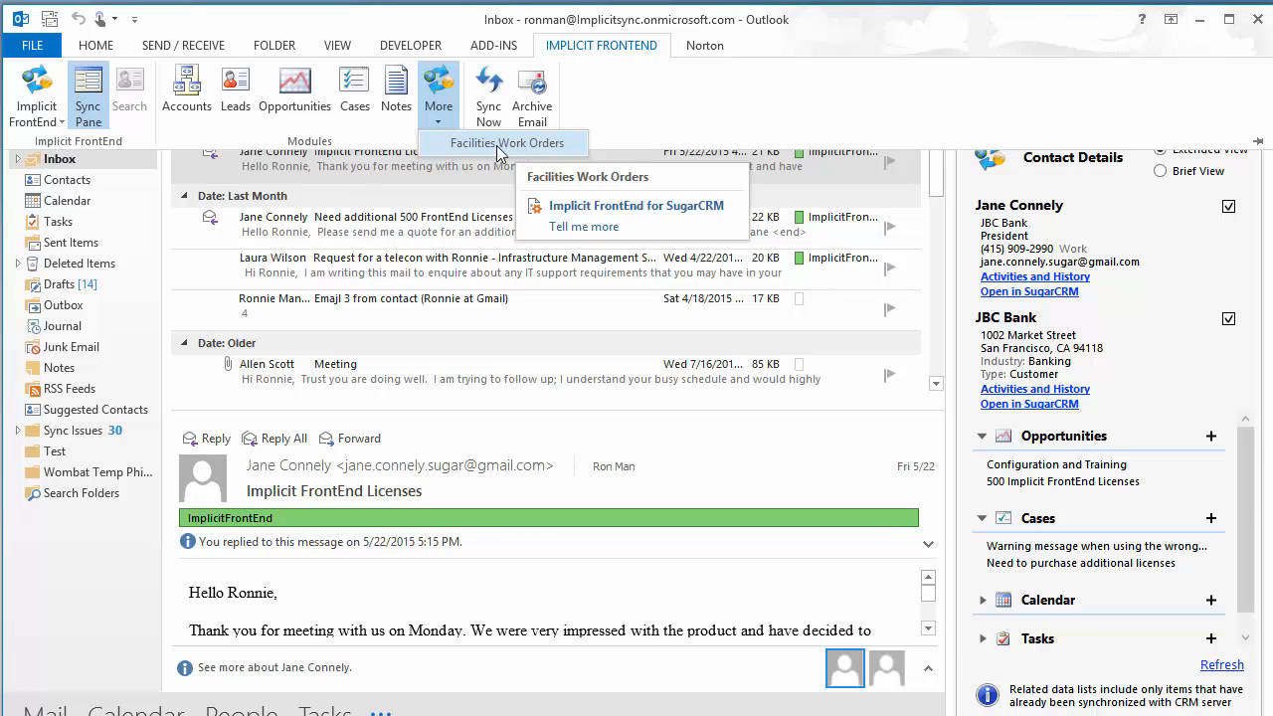
click(508, 145)
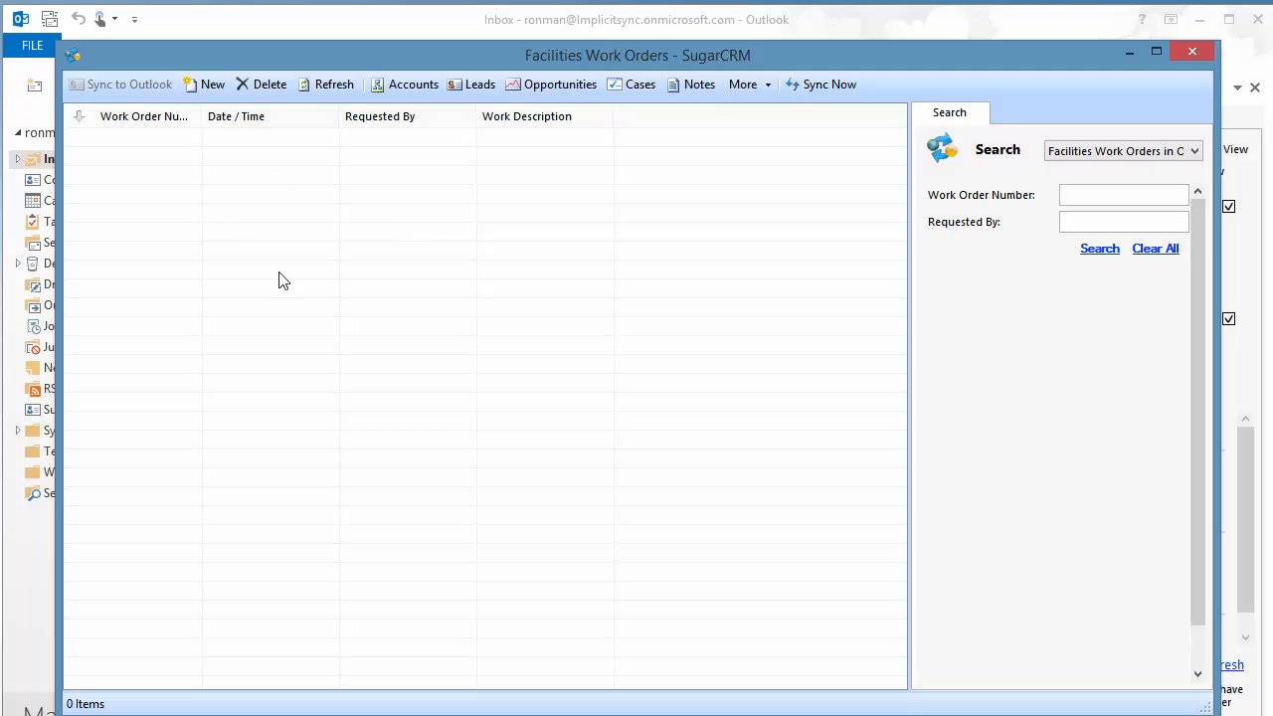
- Start a new, blank Facilities Work Orders record from the list window's toolbar
click(910, 347)
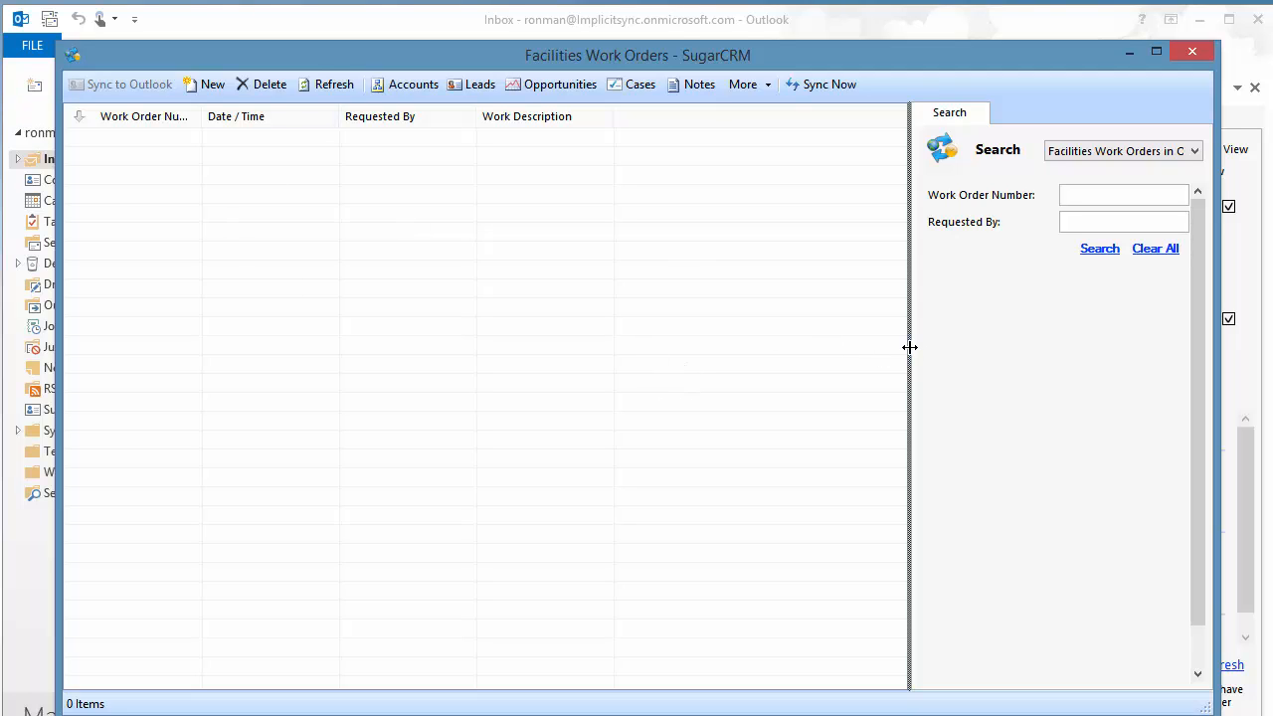
click(209, 88)
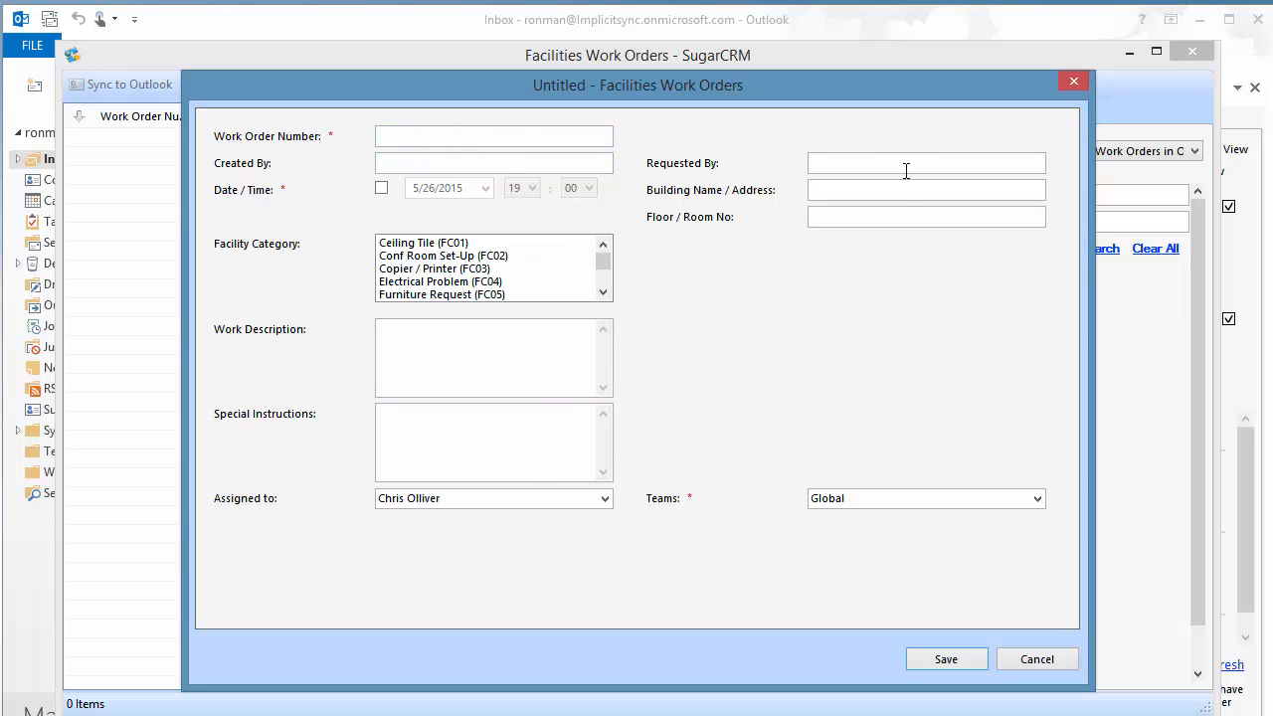
- Enter work order 155 with creator, requester, date, building A, room 1/120 and Electrical Problem category
click(447, 140)
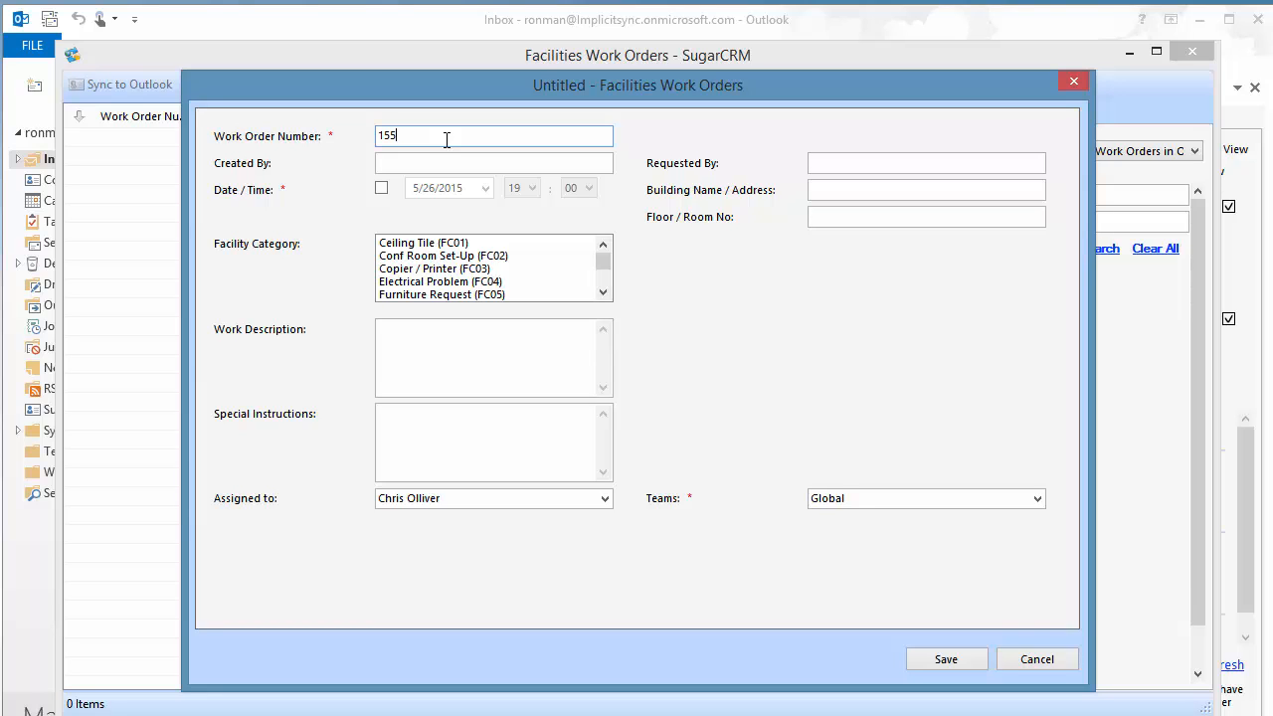
click(445, 168)
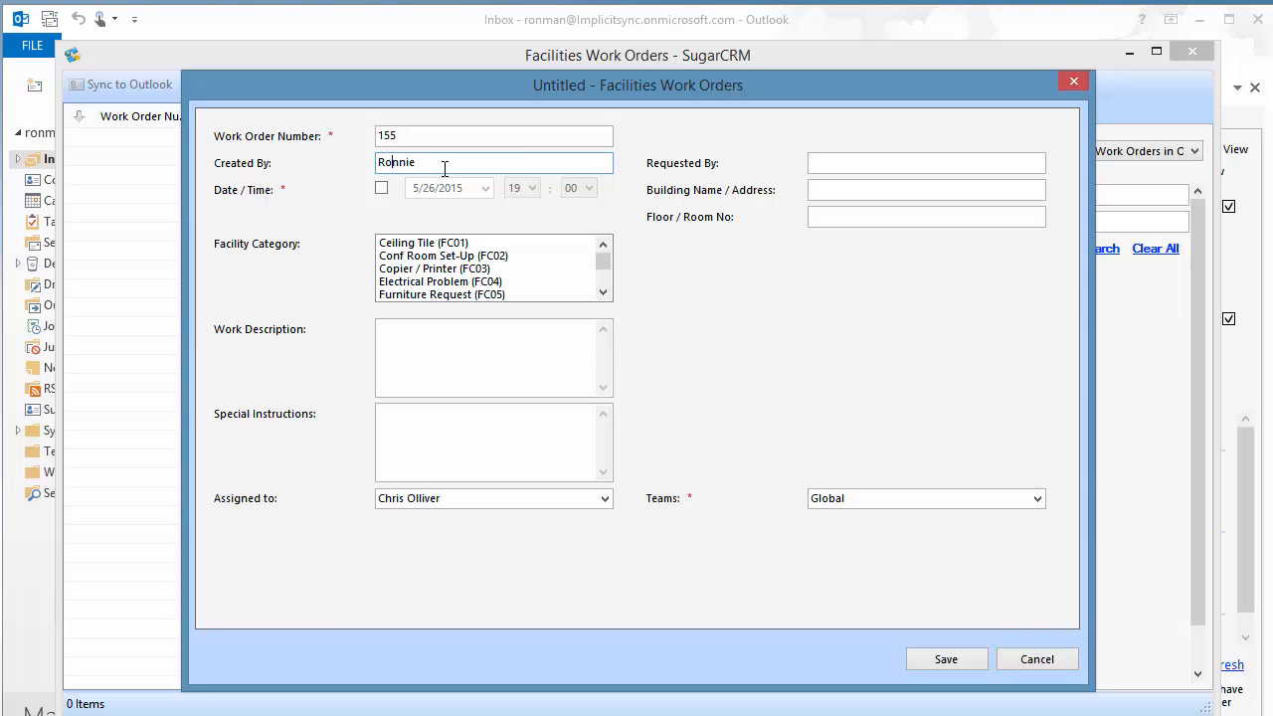
click(874, 159)
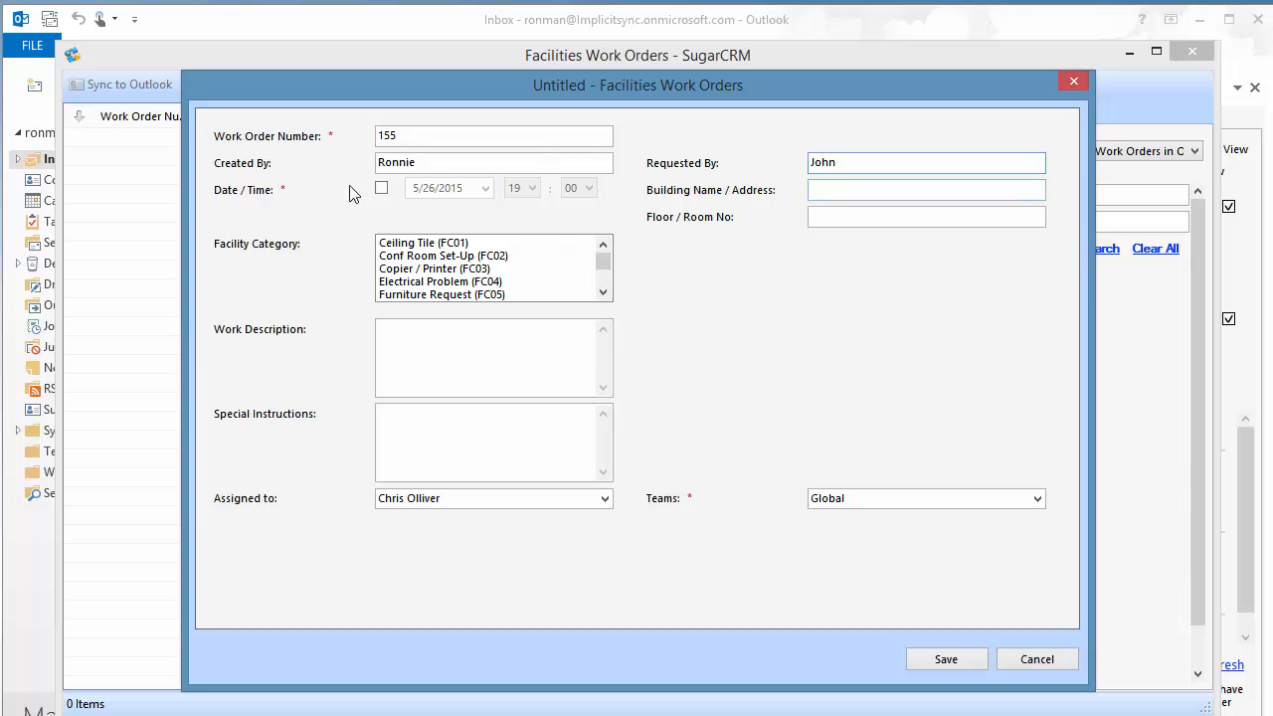
click(380, 192)
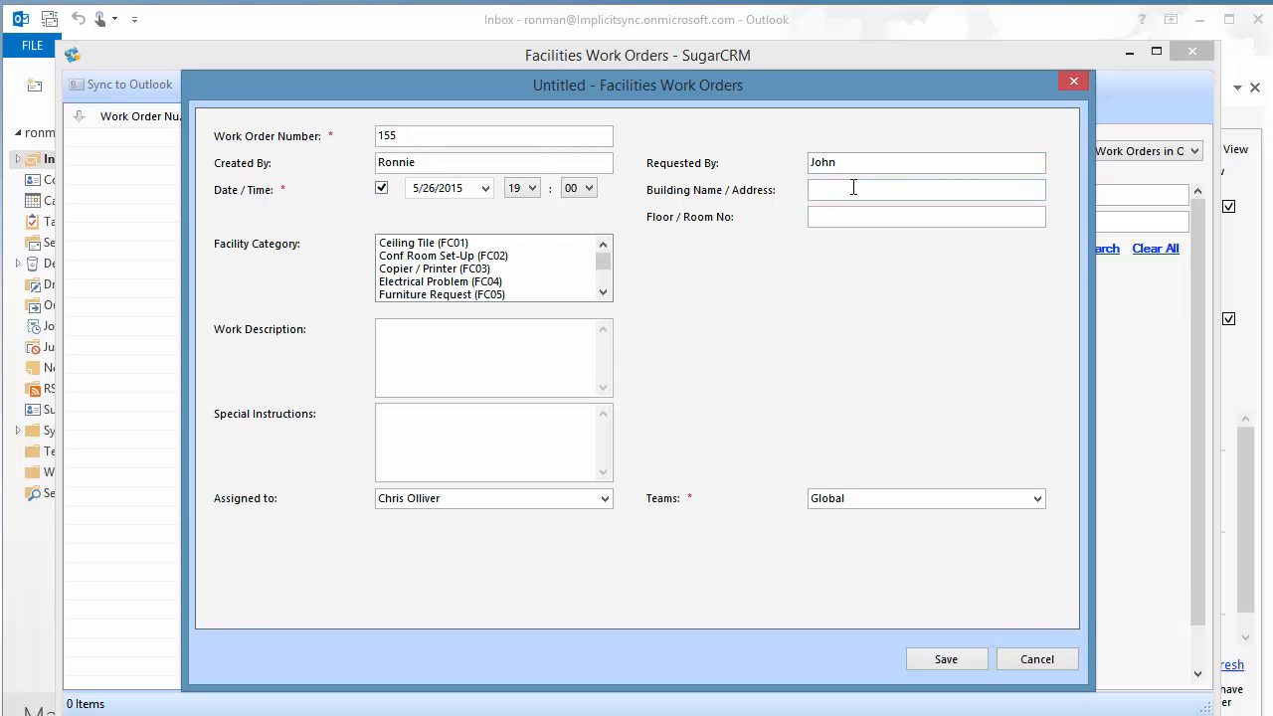
click(853, 187)
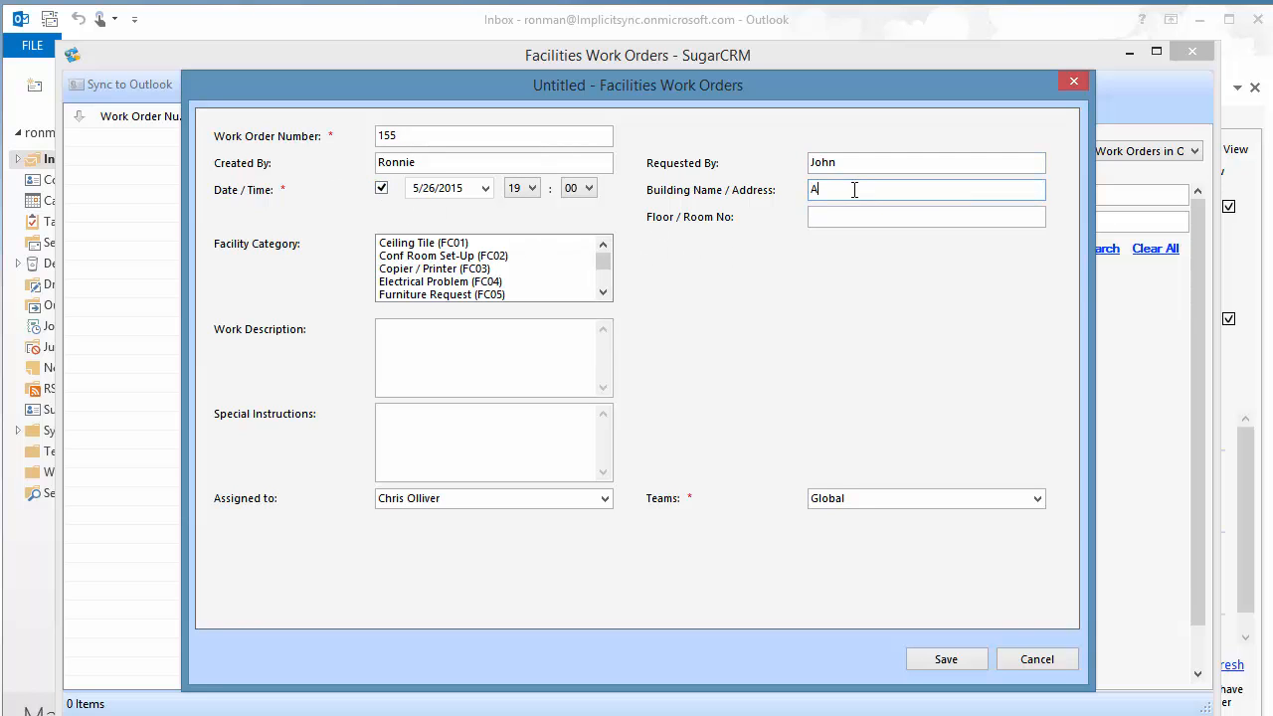
click(866, 221)
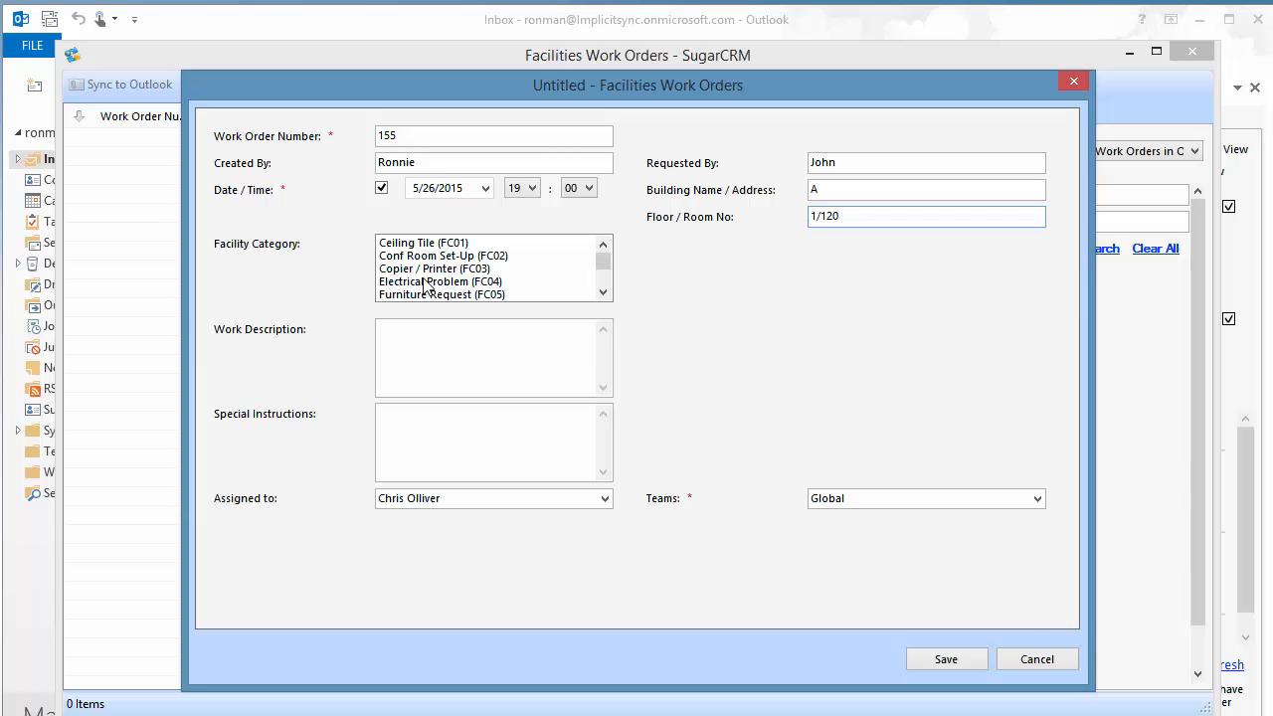
click(457, 283)
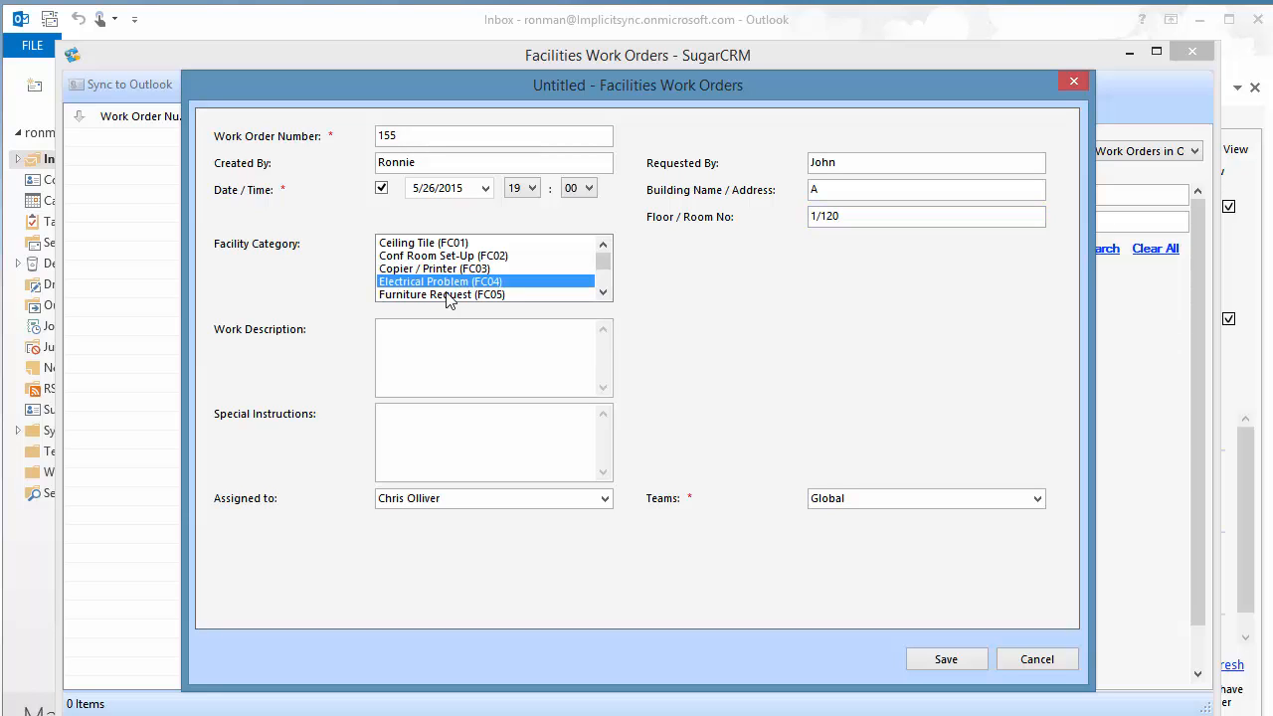
- Add the description 'Replace Outlet' and special instructions 'Be Car', then save the work order
click(432, 346)
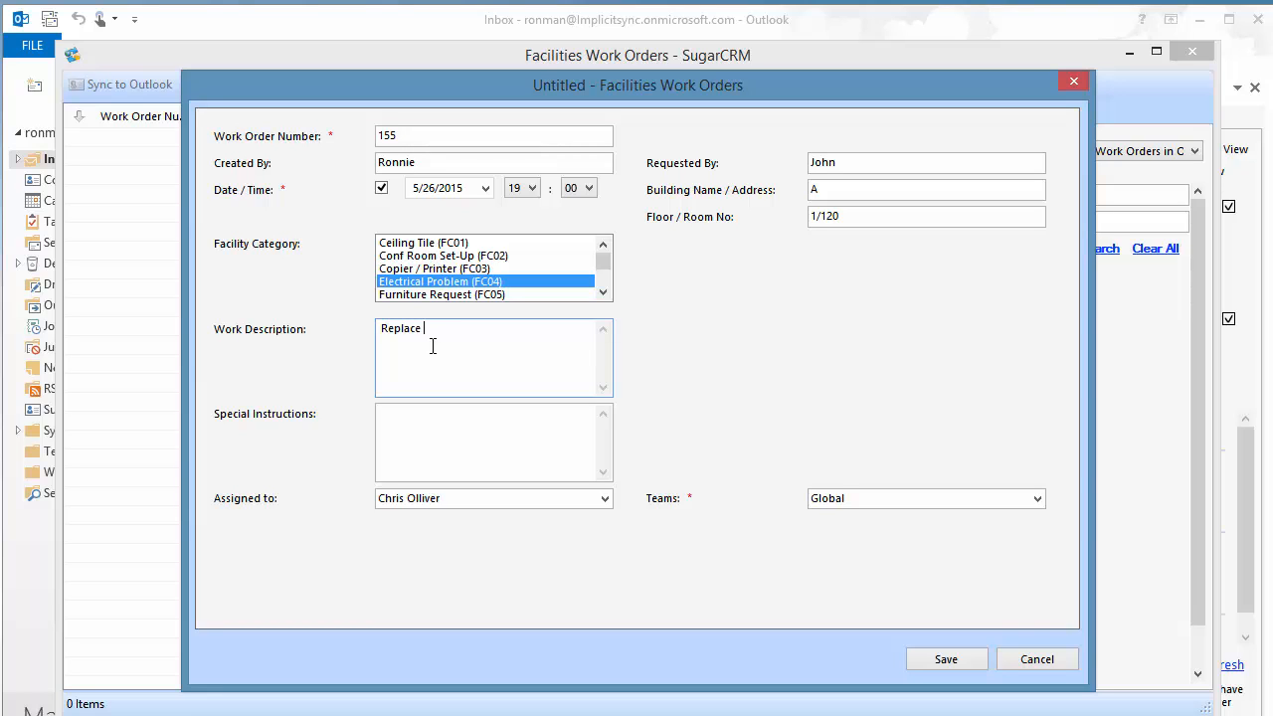
text(Replace Outlet)
click(438, 423)
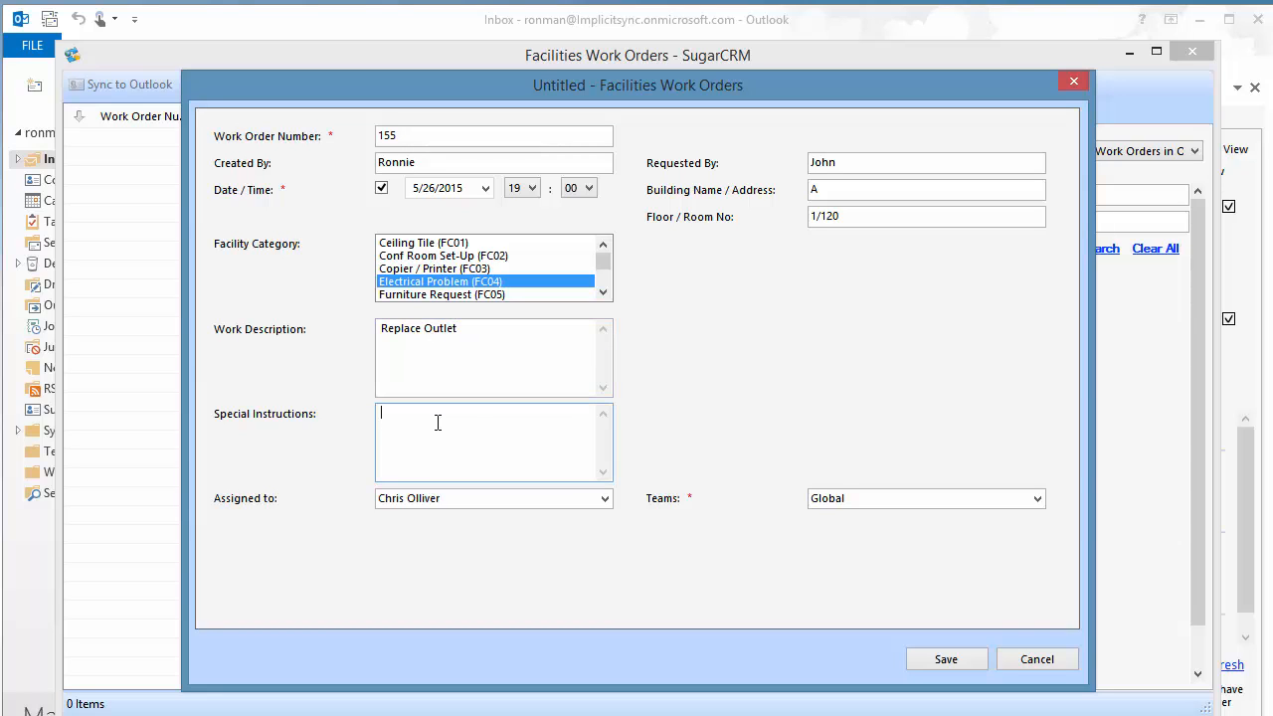
text(Be Careful)
click(957, 661)
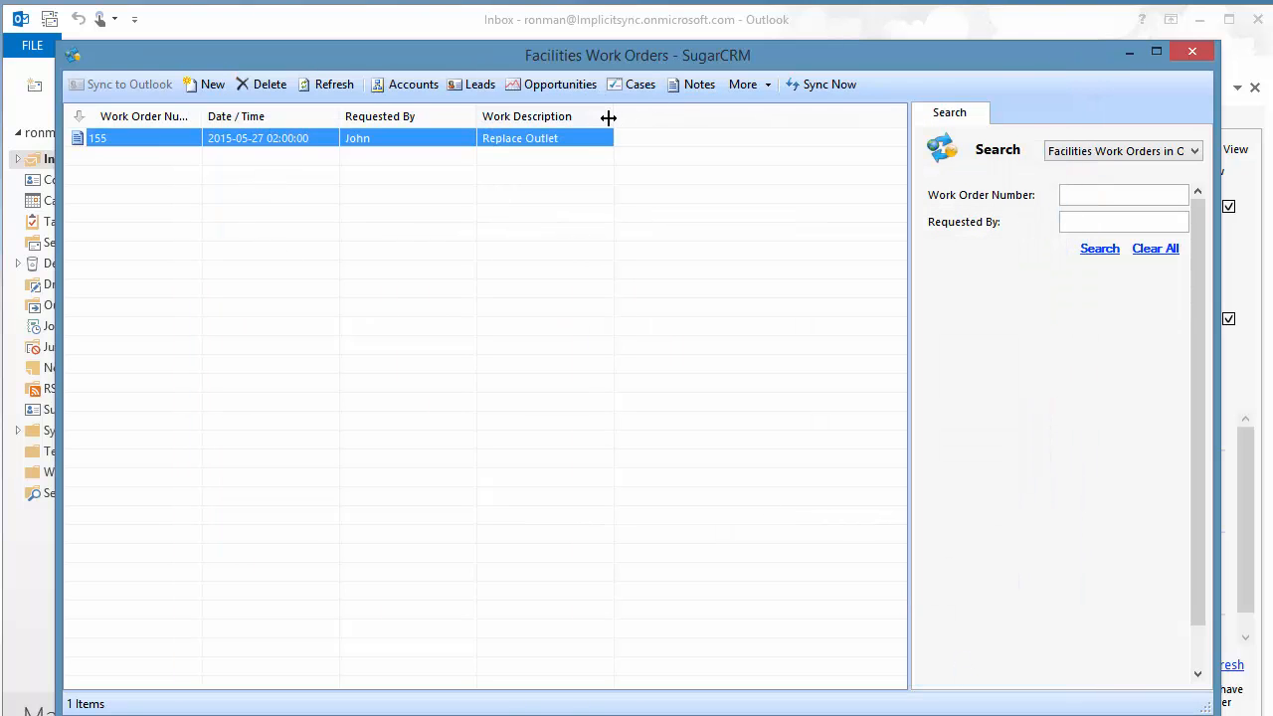
- Widen the Work Description column, then close the Facilities Work Orders window
drag(610, 117, 903, 107)
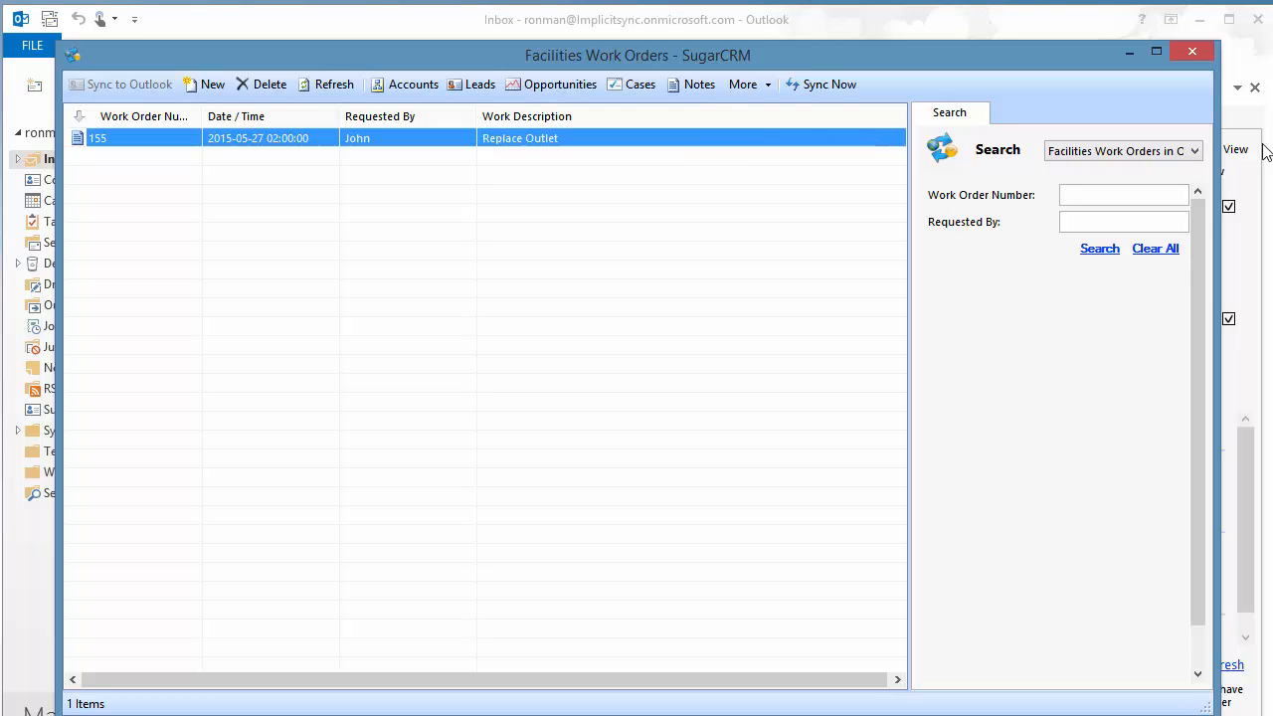
click(1185, 50)
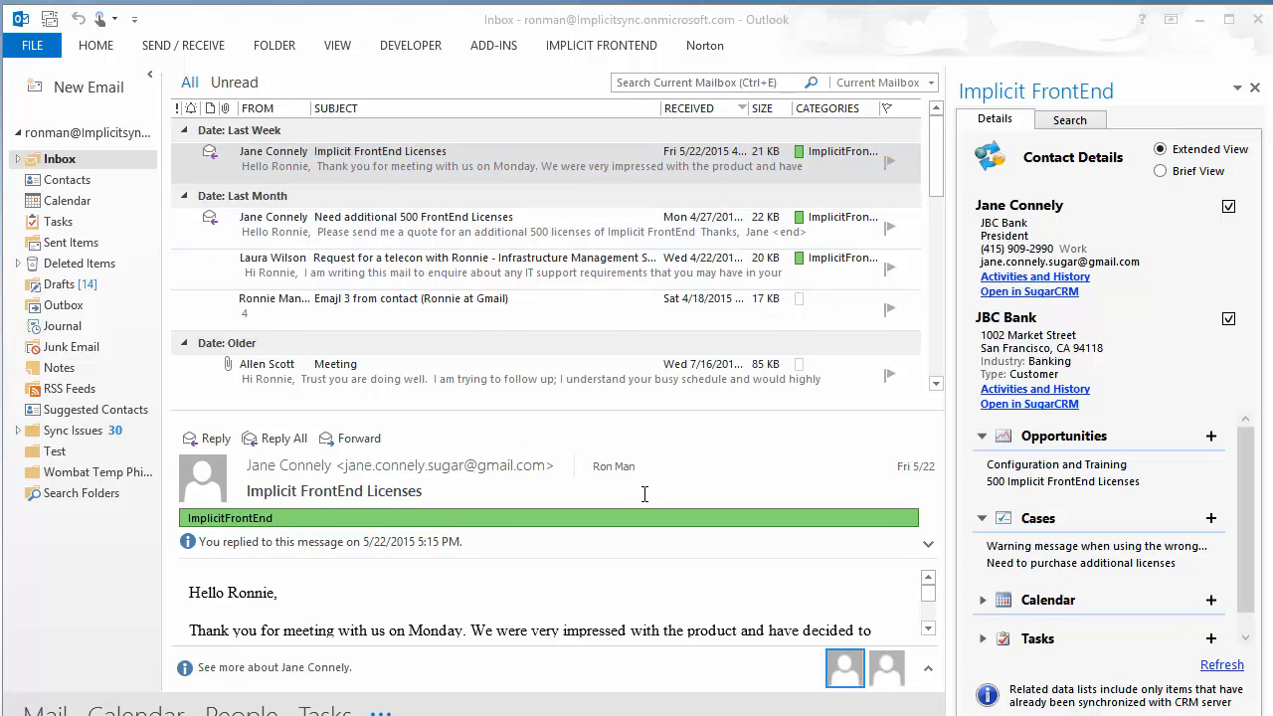
- Open the Contacts Custom Fields mapping from Implicit FrontEnd Options' Sync Configuration
click(610, 47)
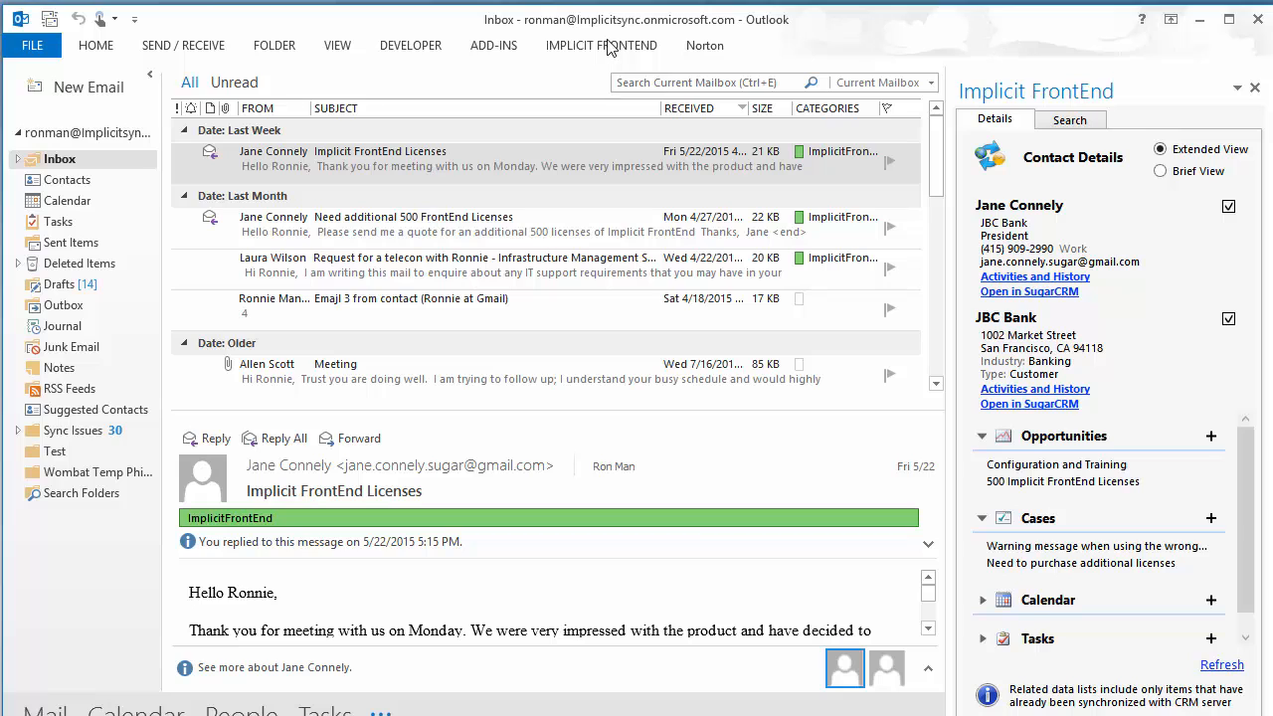
click(40, 107)
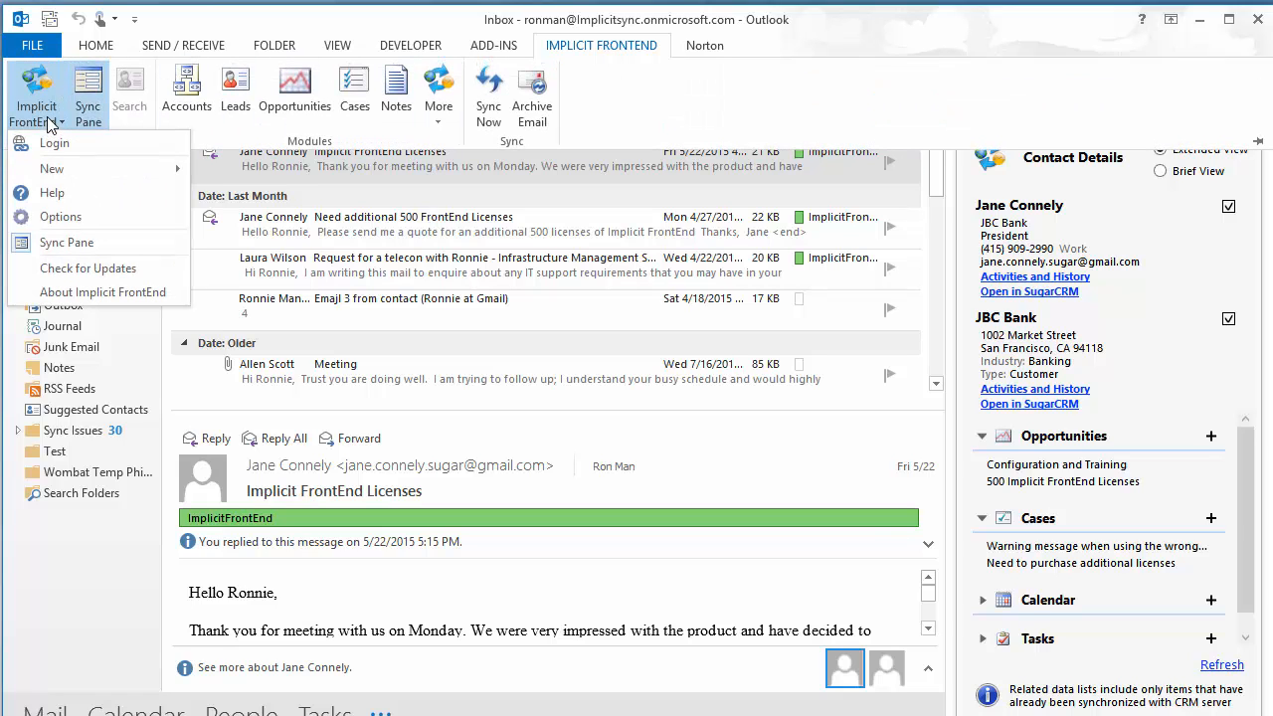
click(109, 220)
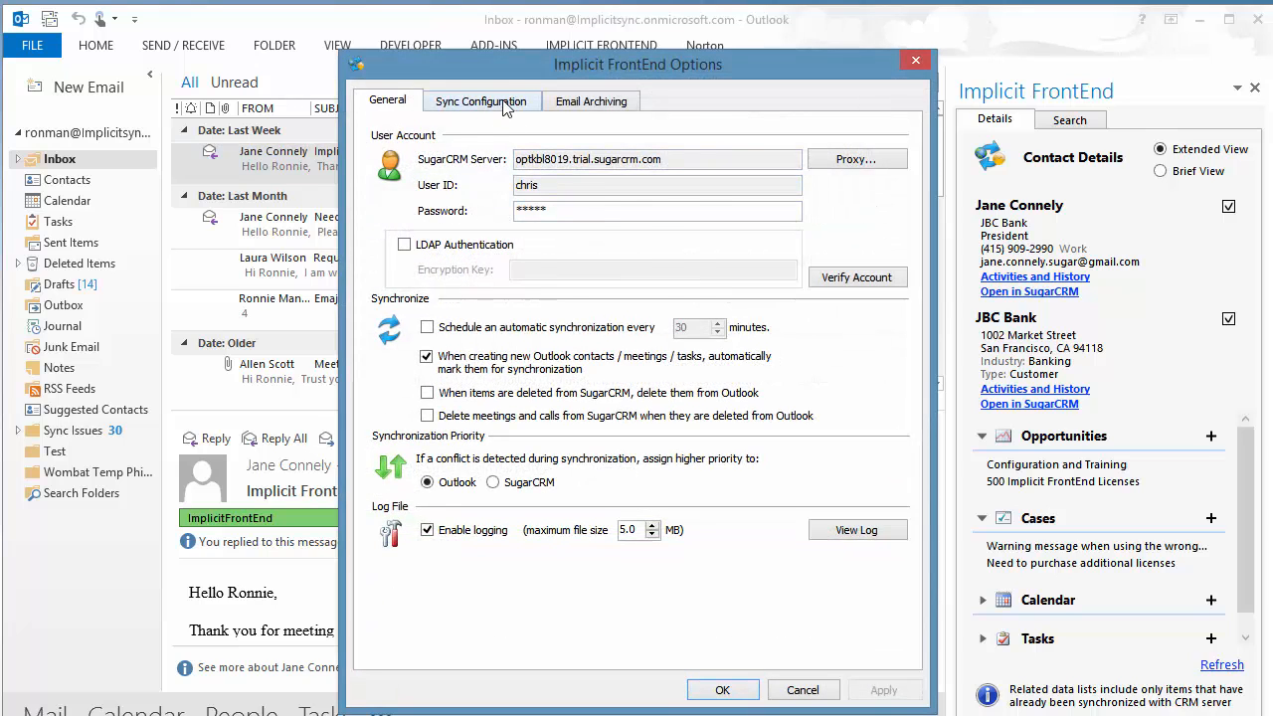
click(505, 106)
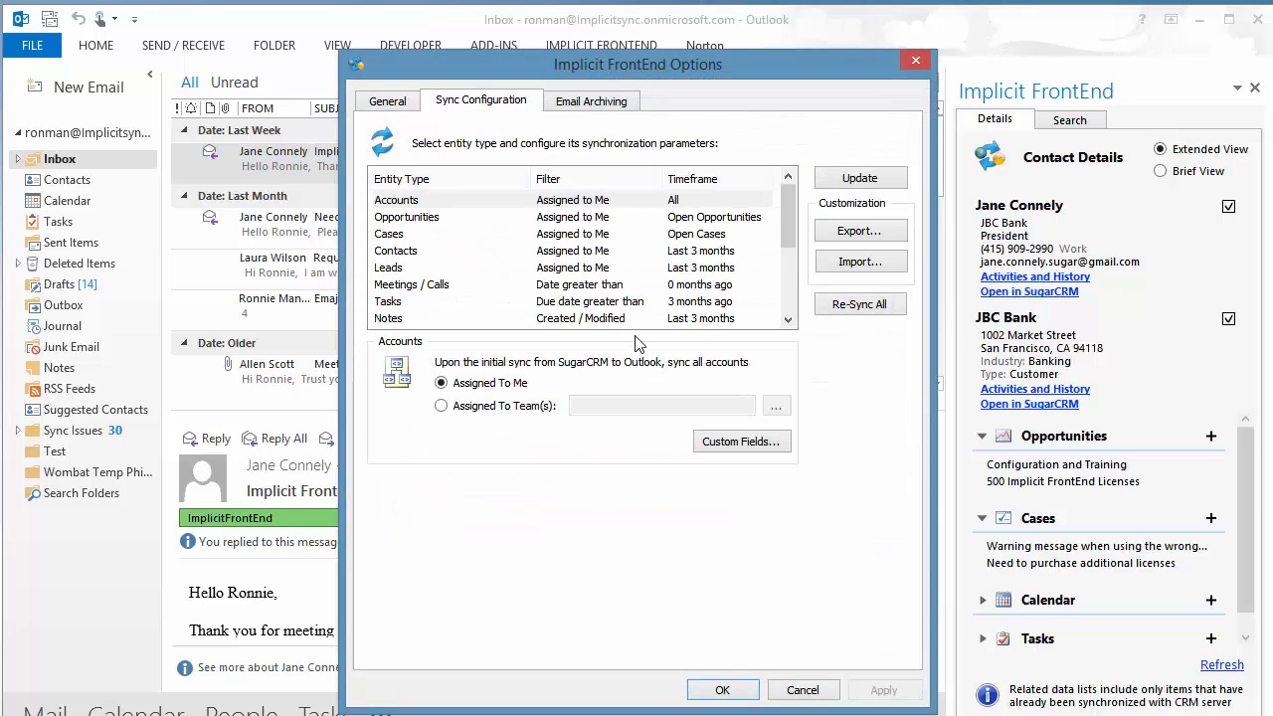
click(425, 255)
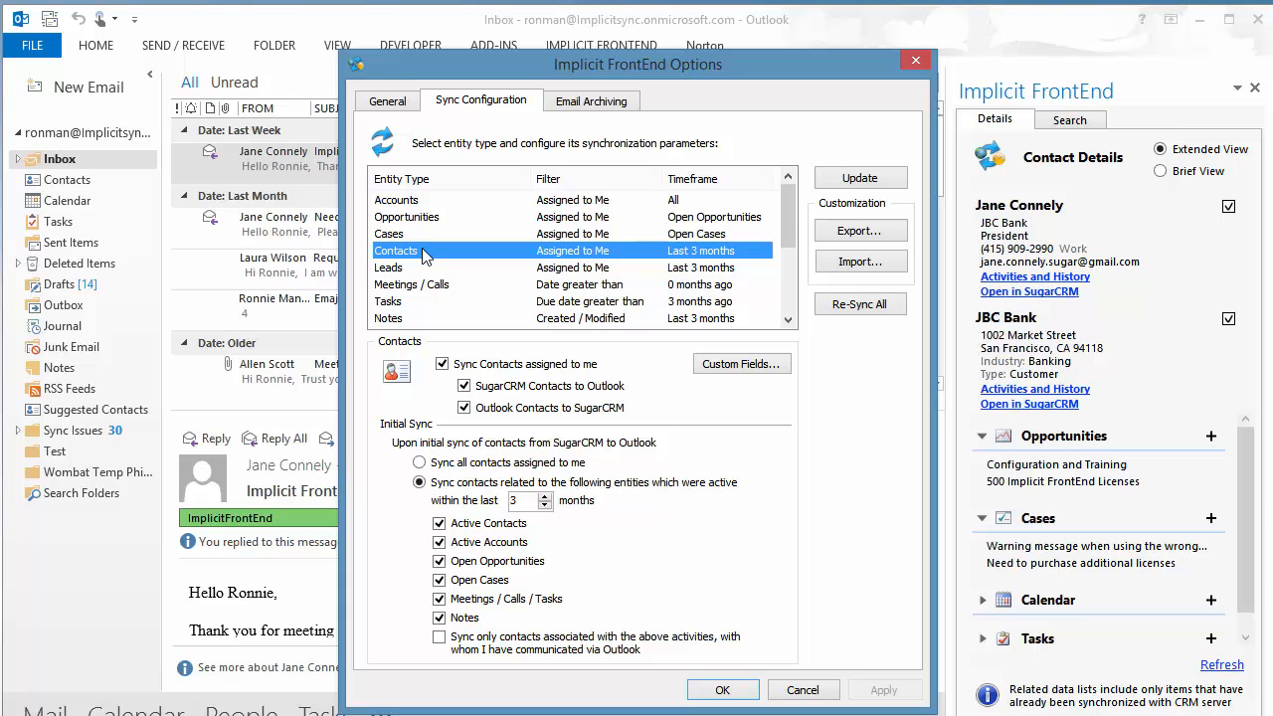
click(747, 364)
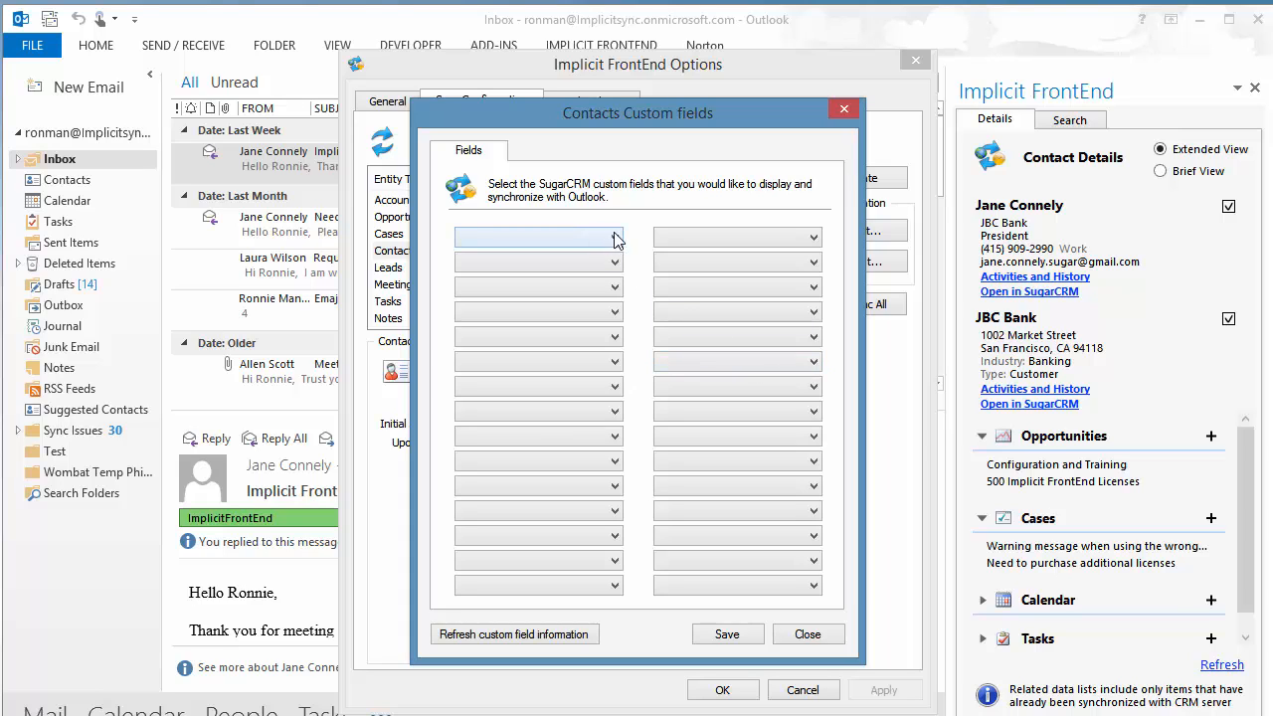
- Map Date of Hire, Date of Termination, SSN, Driver License, State and Driving Record as contact fields
click(613, 240)
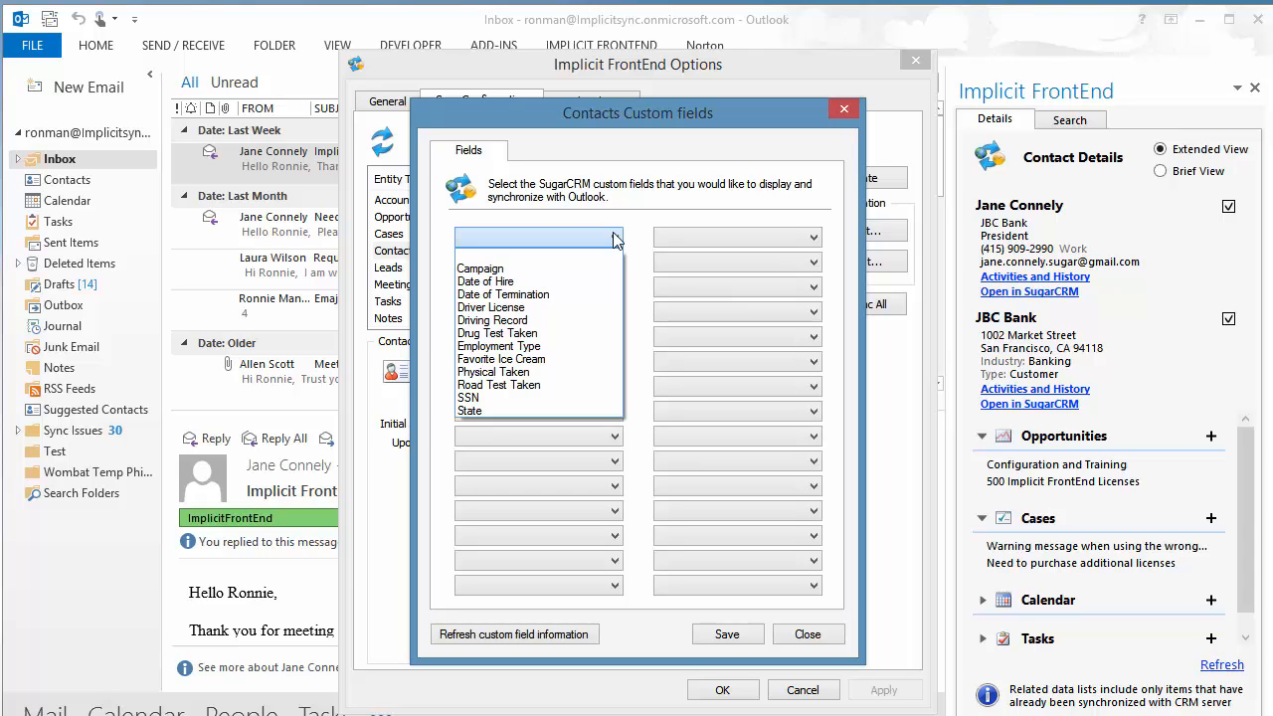
click(527, 282)
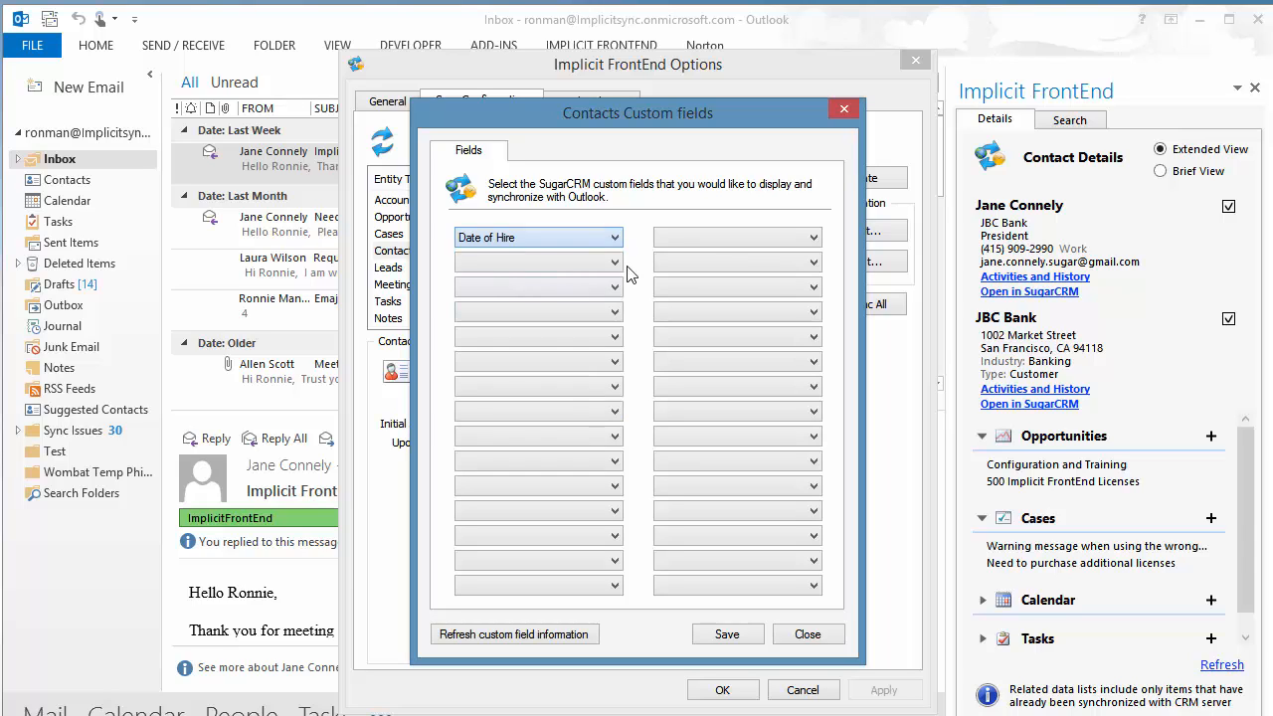
click(815, 242)
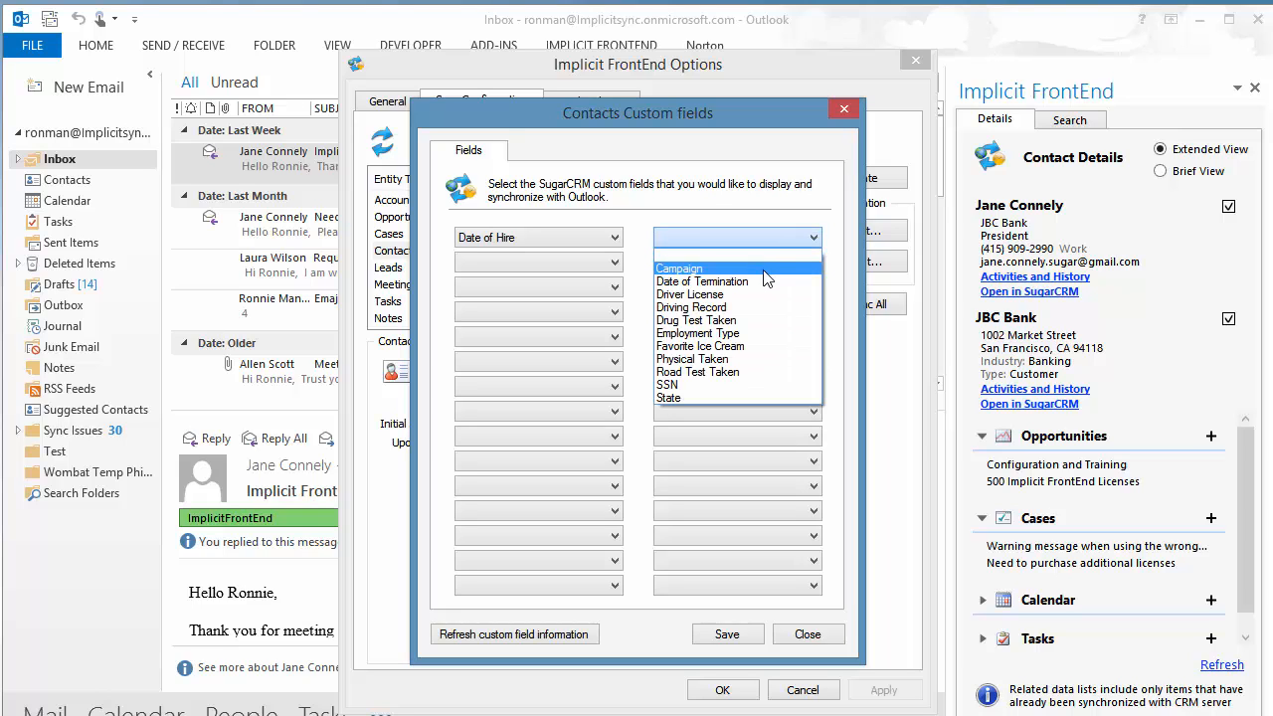
click(761, 277)
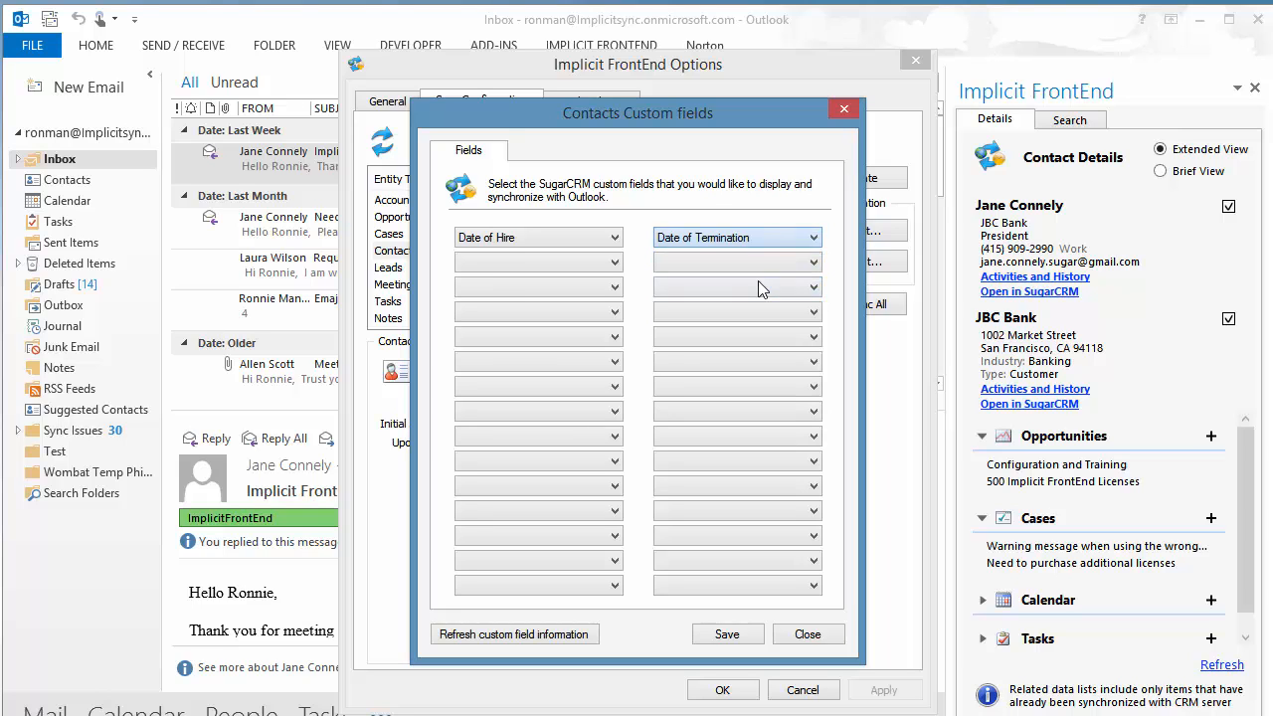
click(615, 263)
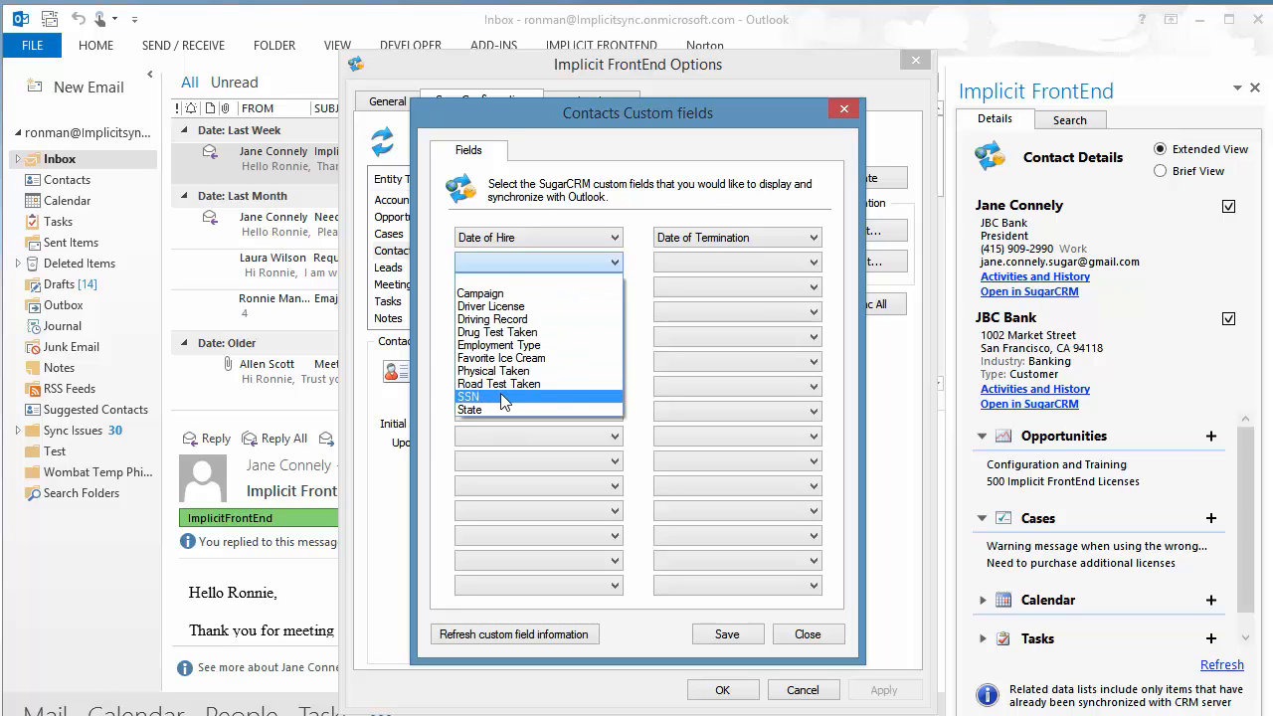
click(596, 397)
click(614, 288)
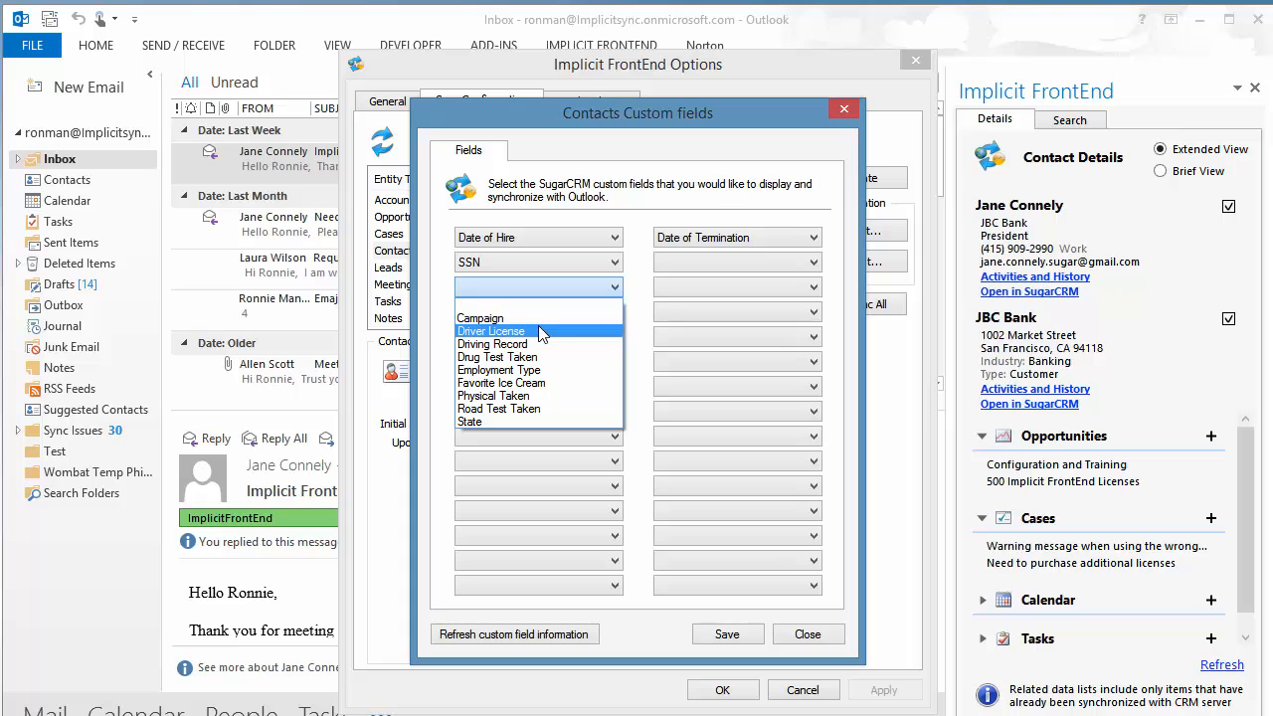
click(542, 331)
click(614, 312)
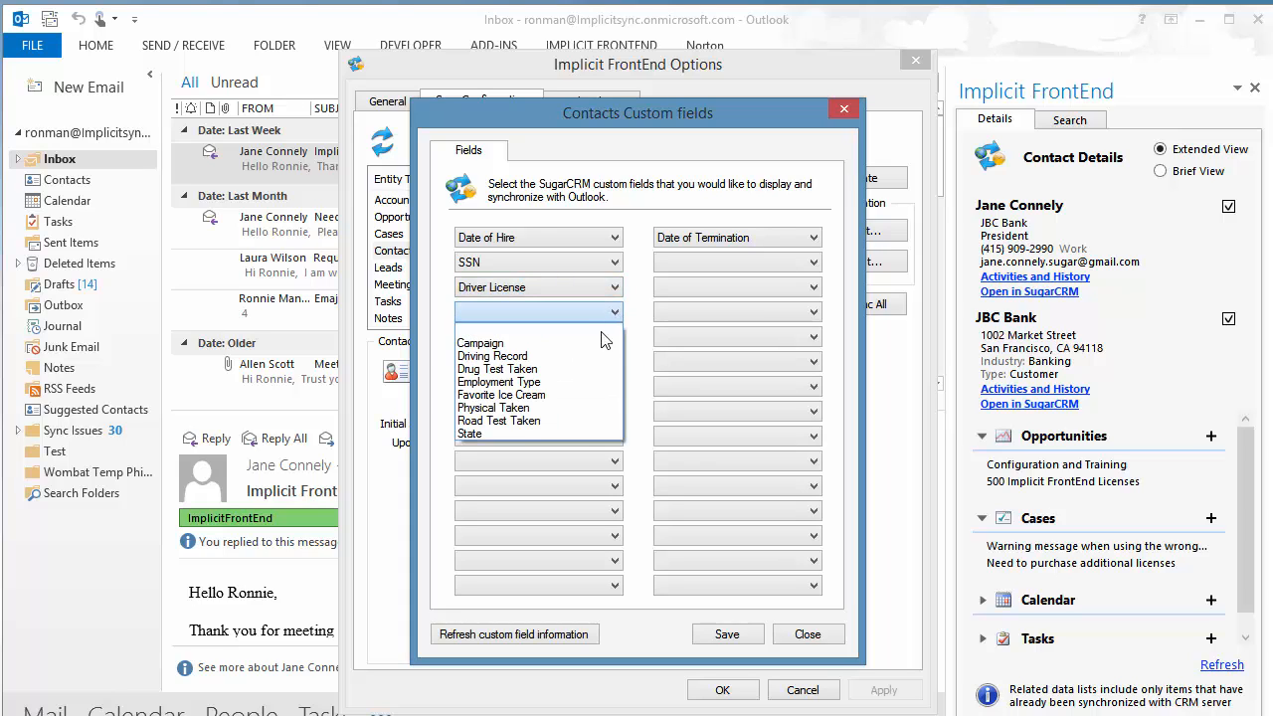
click(510, 432)
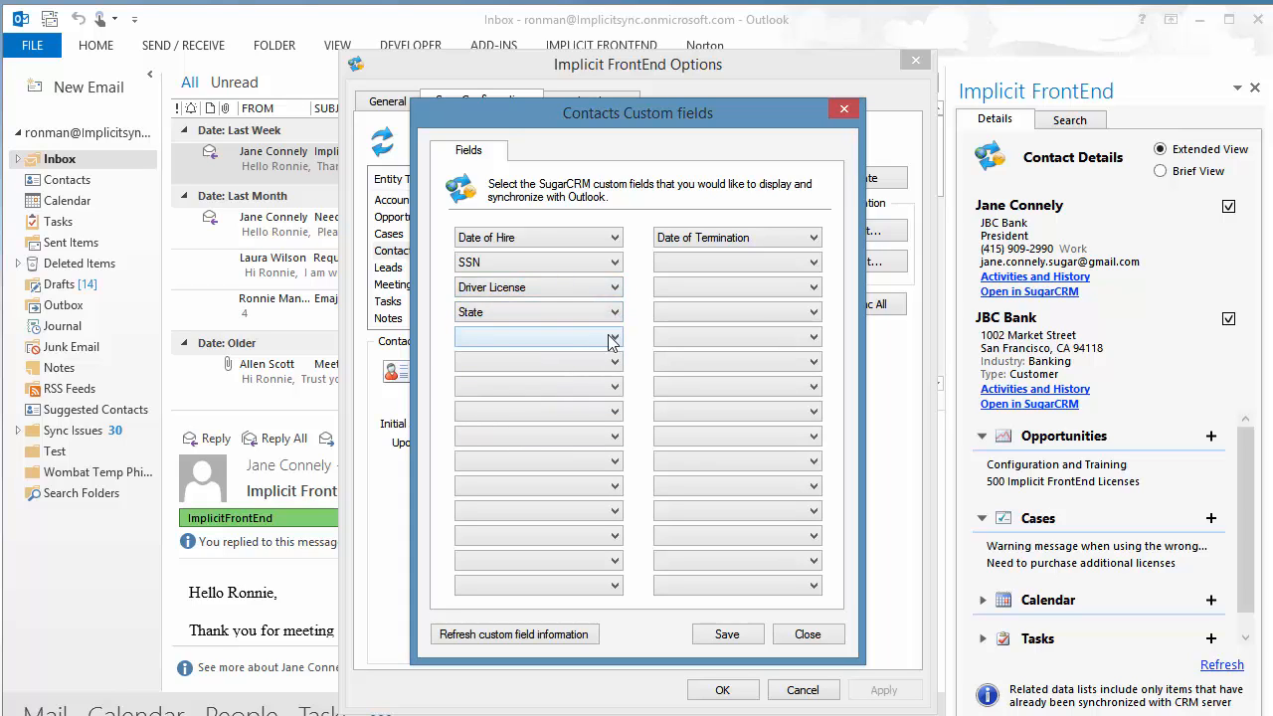
click(613, 340)
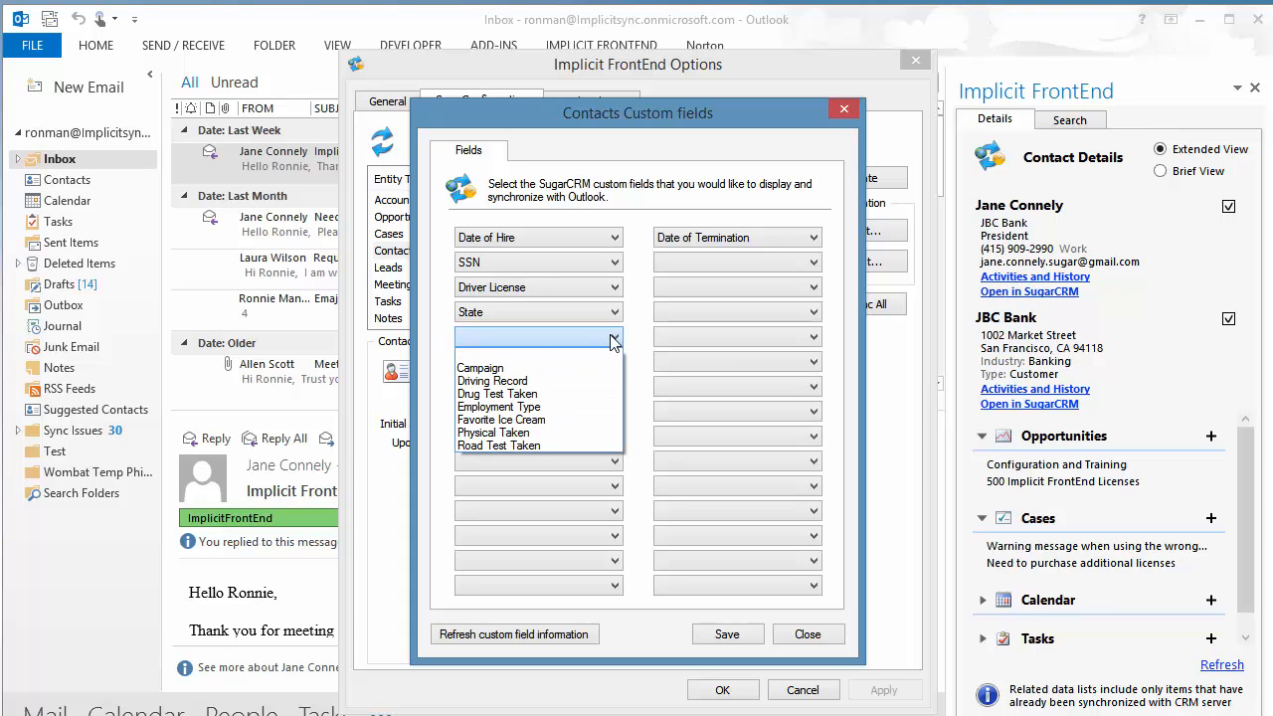
click(557, 382)
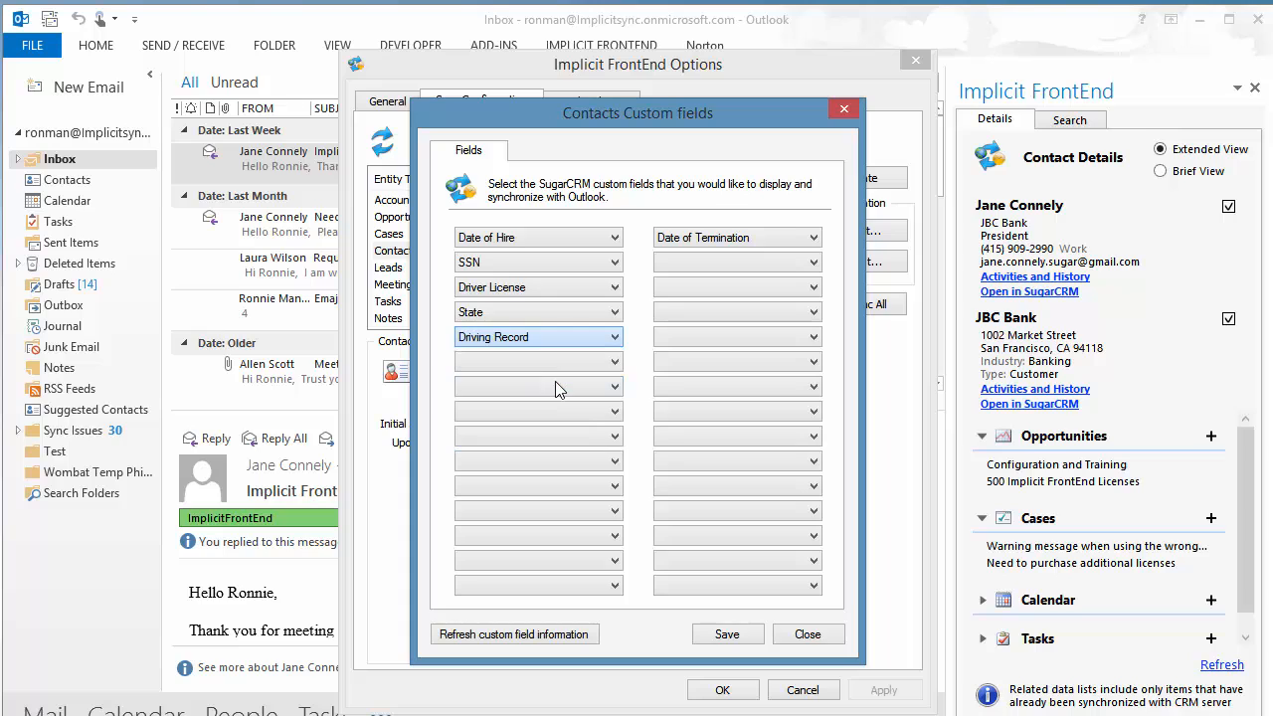
- Add Employment Type, Physical Taken, Drug Test Taken and Road Test Taken, then save and close options
click(814, 263)
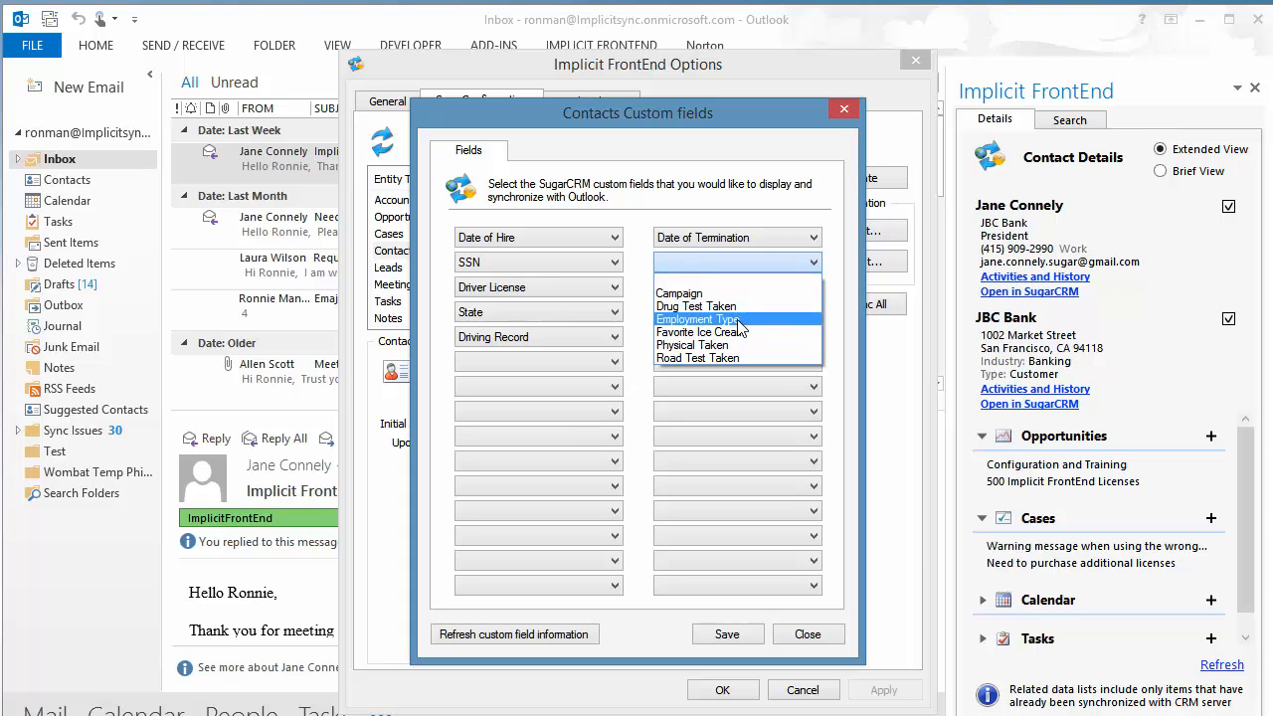
click(739, 319)
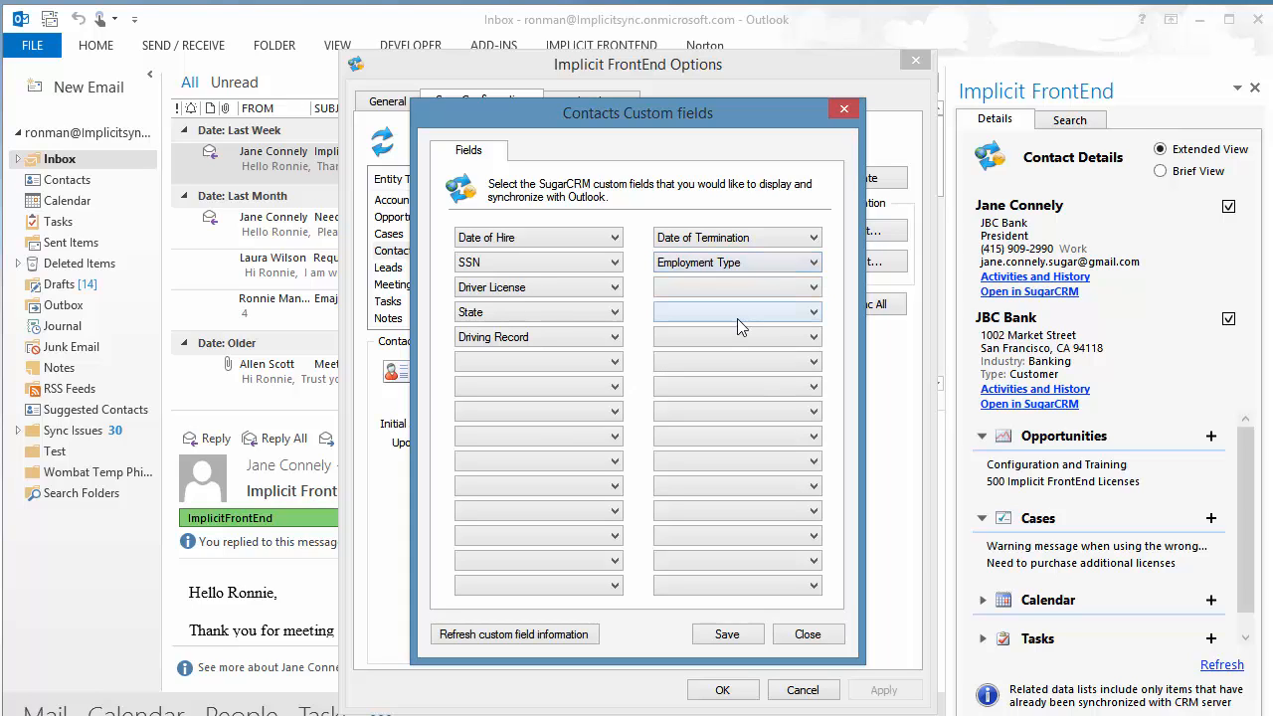
click(815, 289)
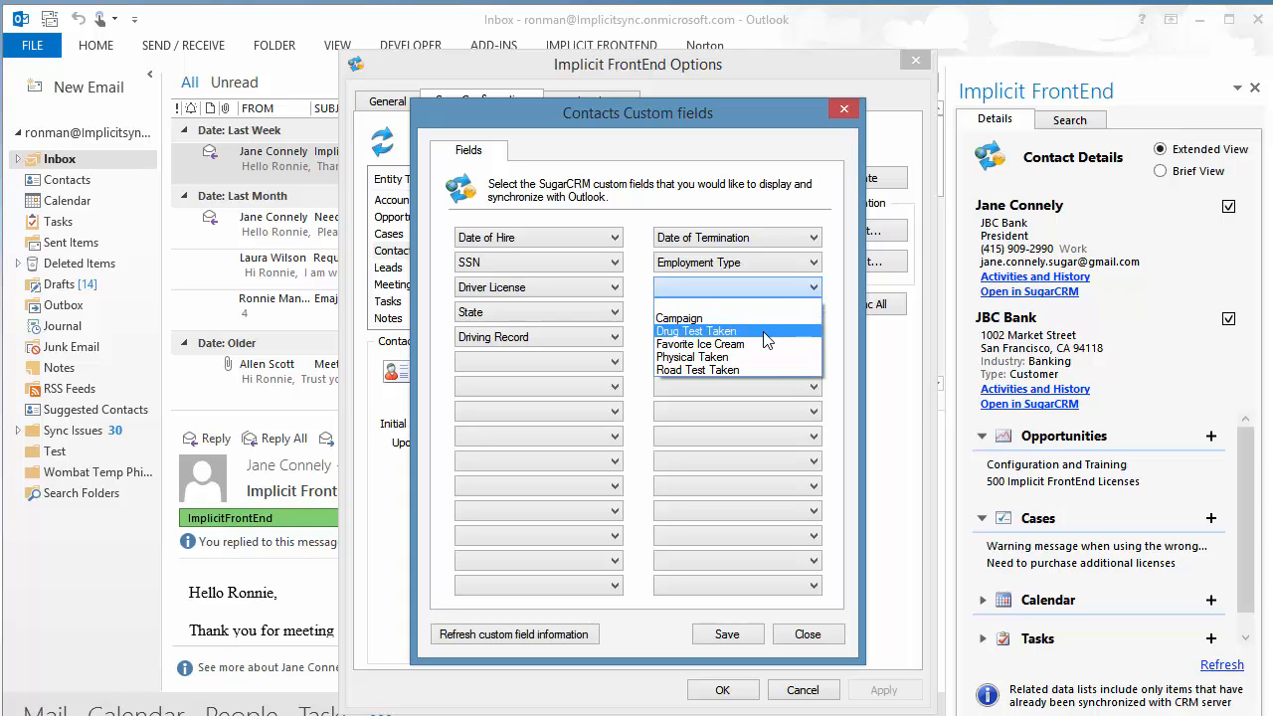
click(744, 357)
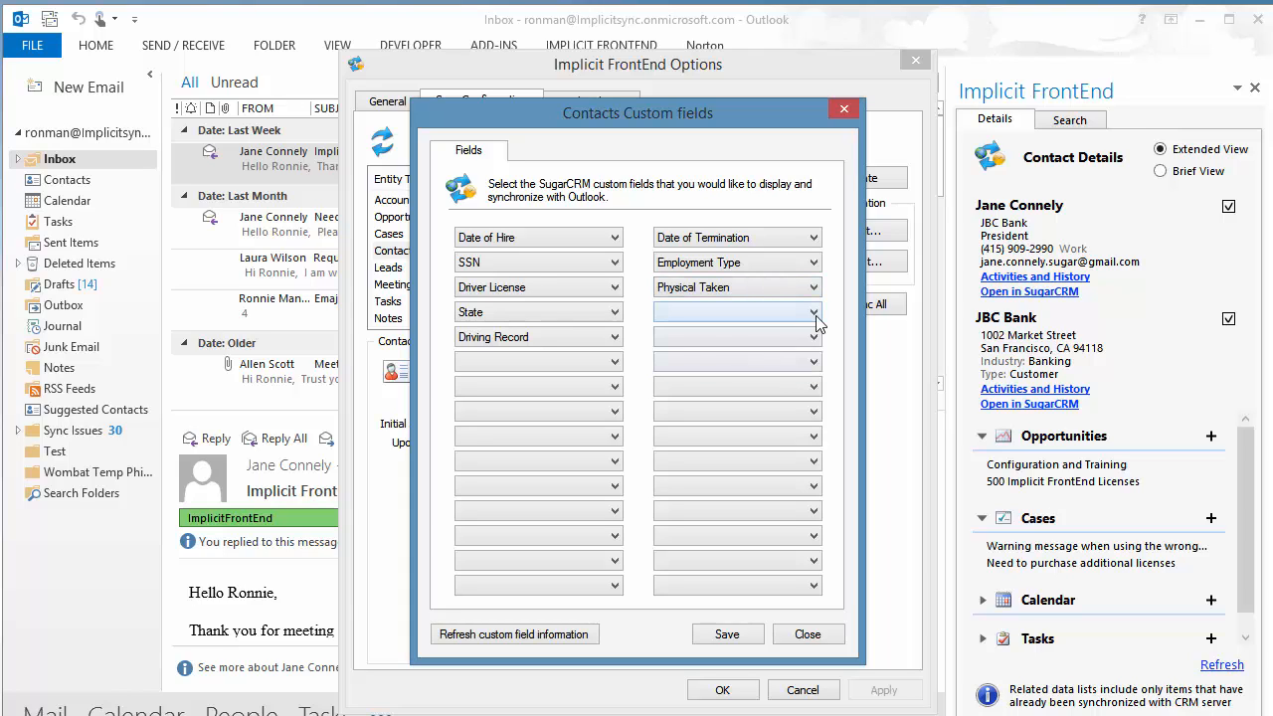
click(813, 315)
click(771, 343)
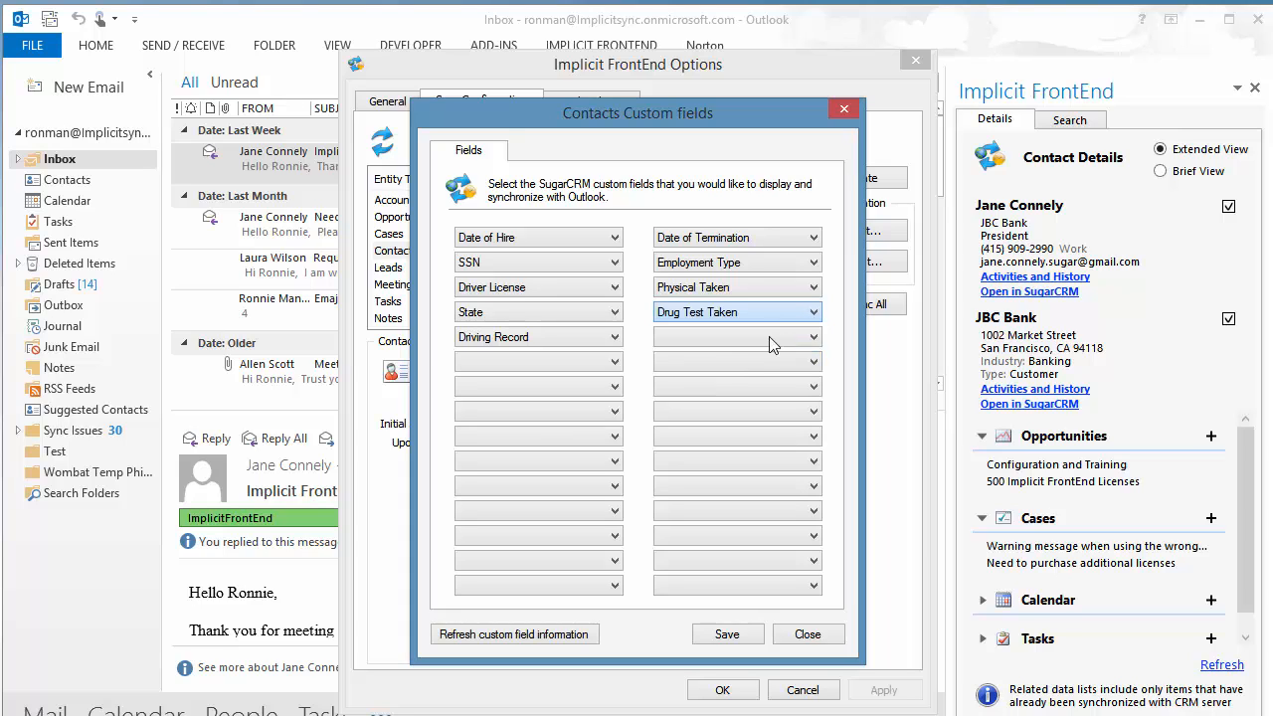
click(813, 337)
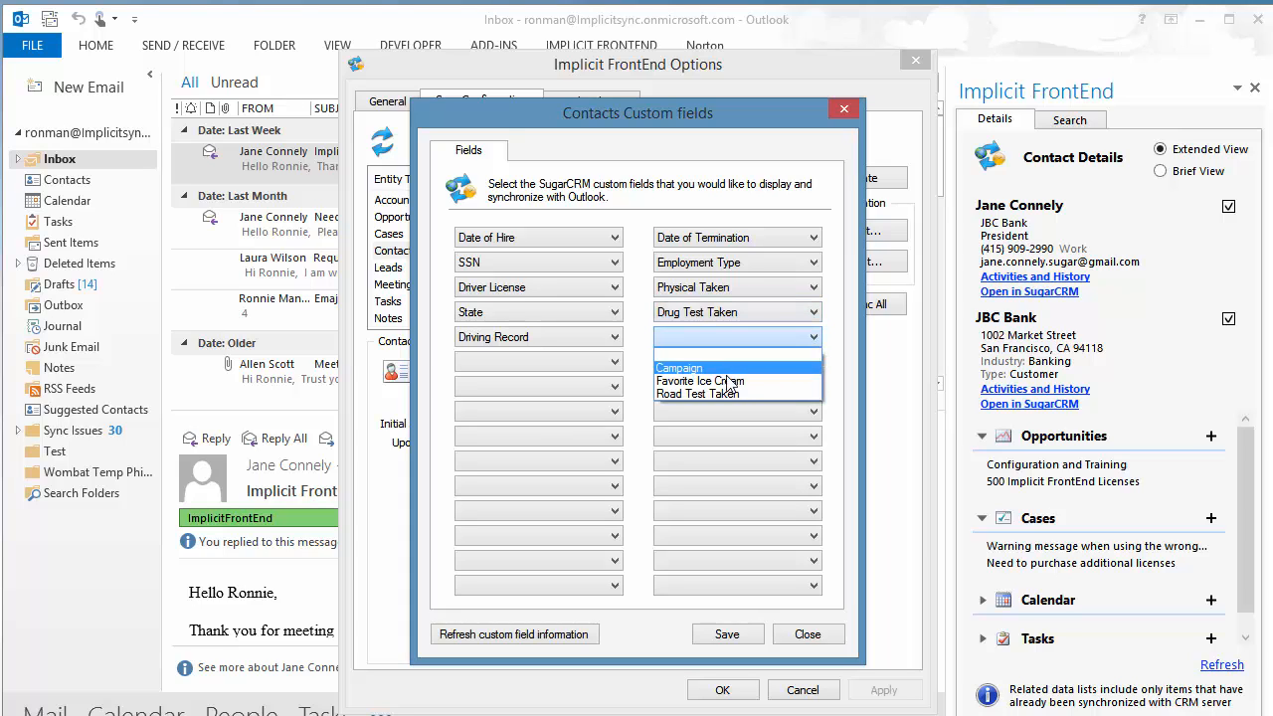
click(712, 395)
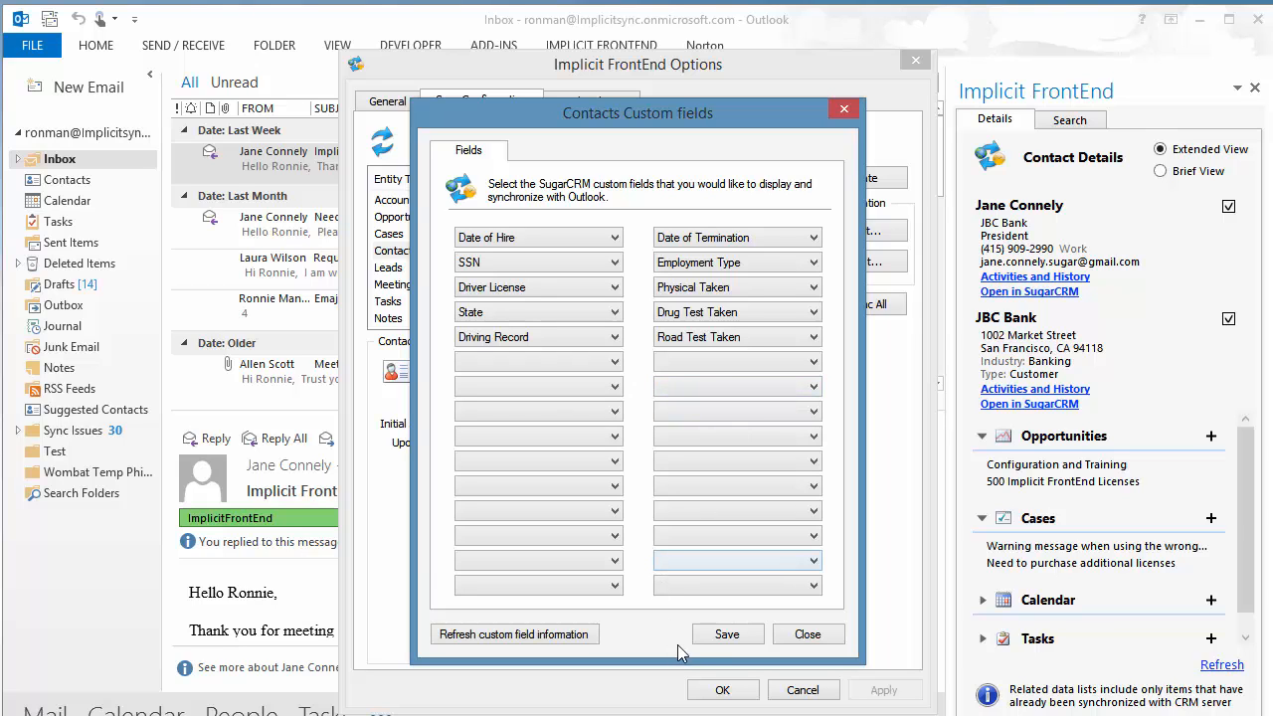
click(727, 635)
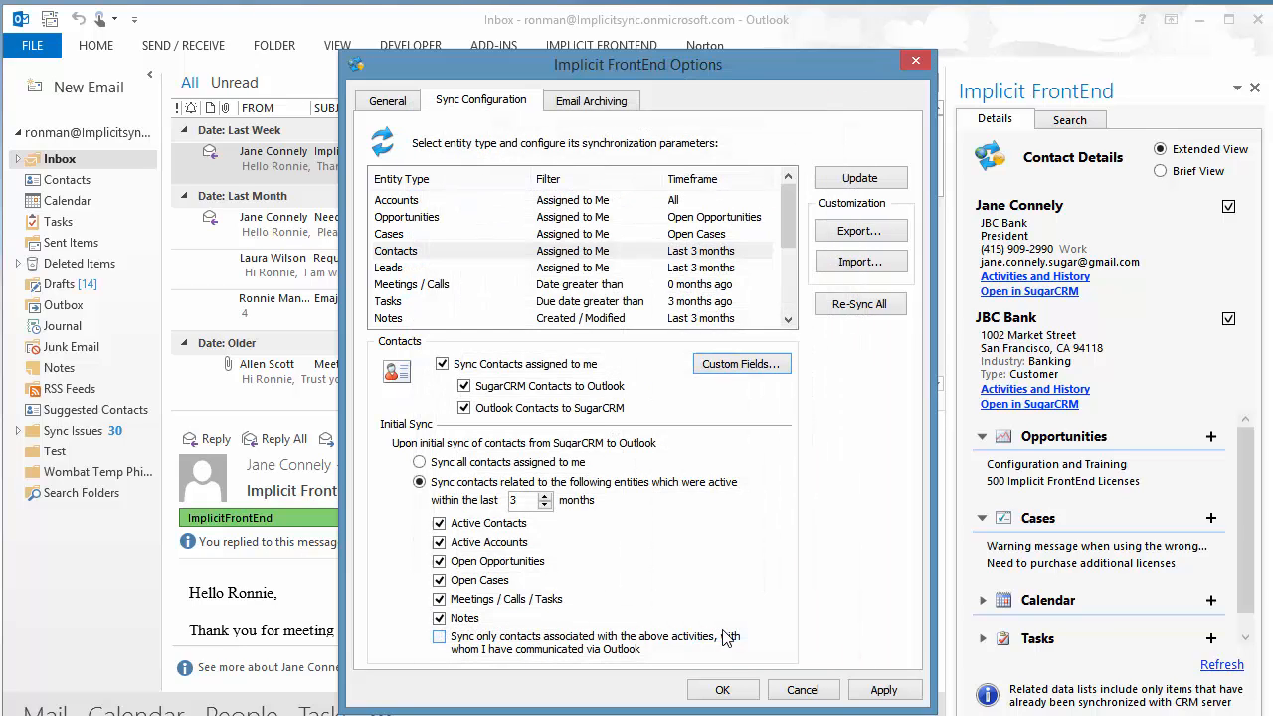
click(724, 691)
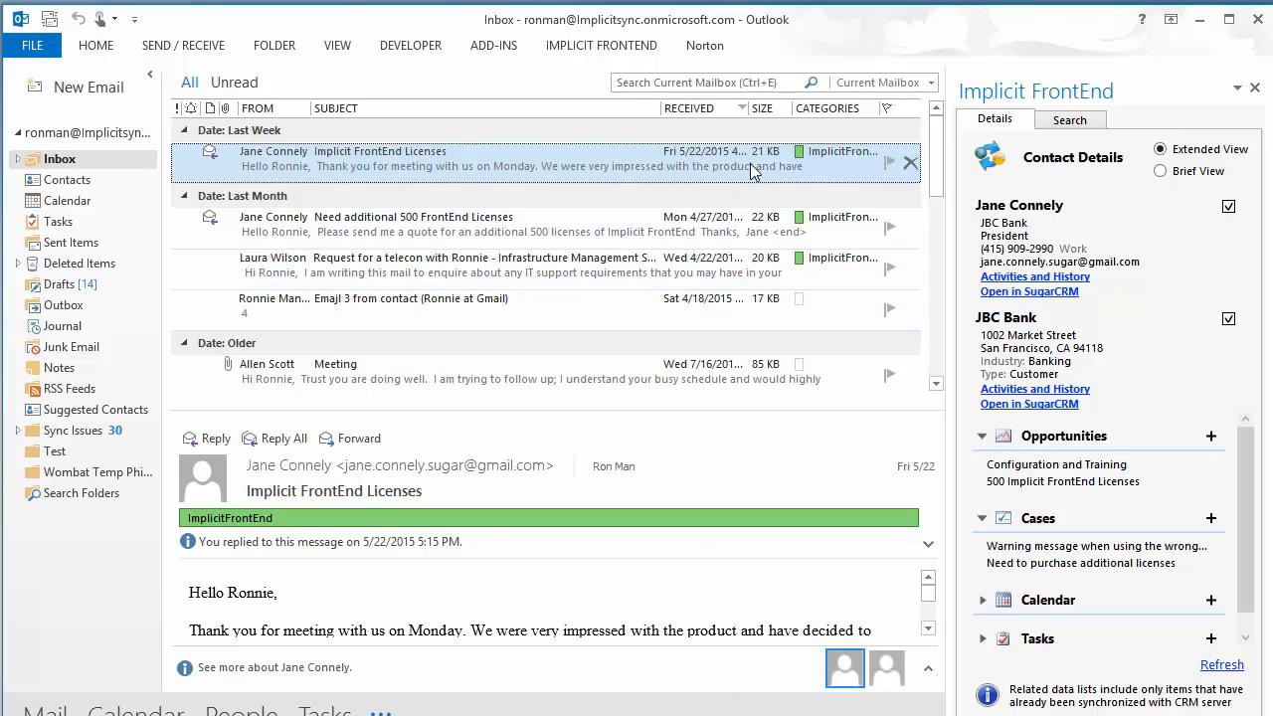
- Open the JBC Bank president's contact and display its ten SugarCRM custom fields, including Date of Hire and SSN
click(1039, 206)
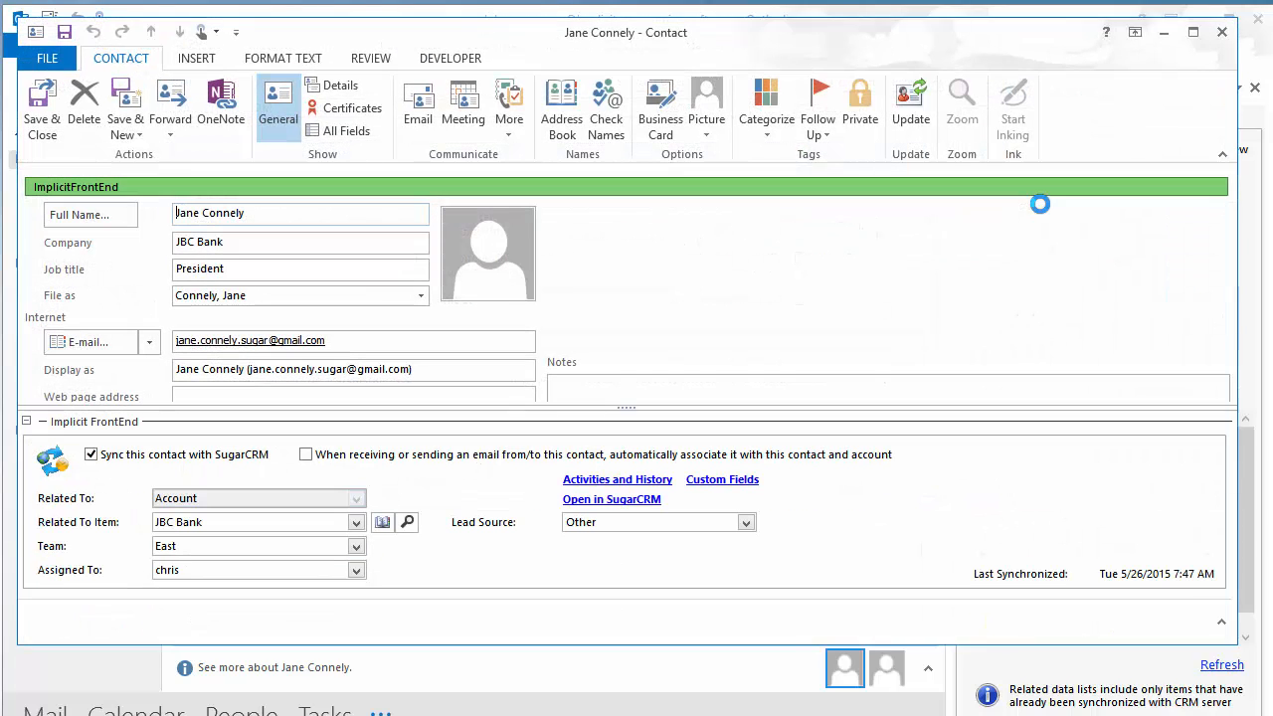
click(731, 480)
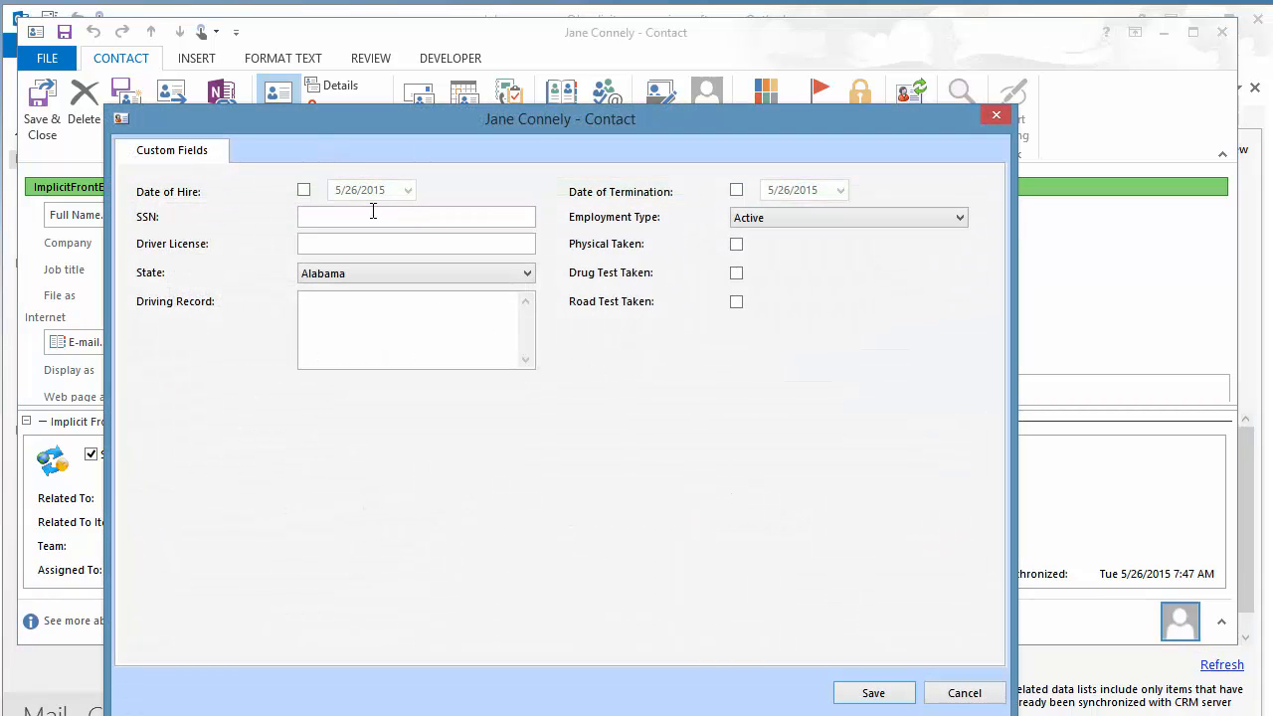
- Tick Date of Hire, then cancel without saving and close the contact record
click(303, 191)
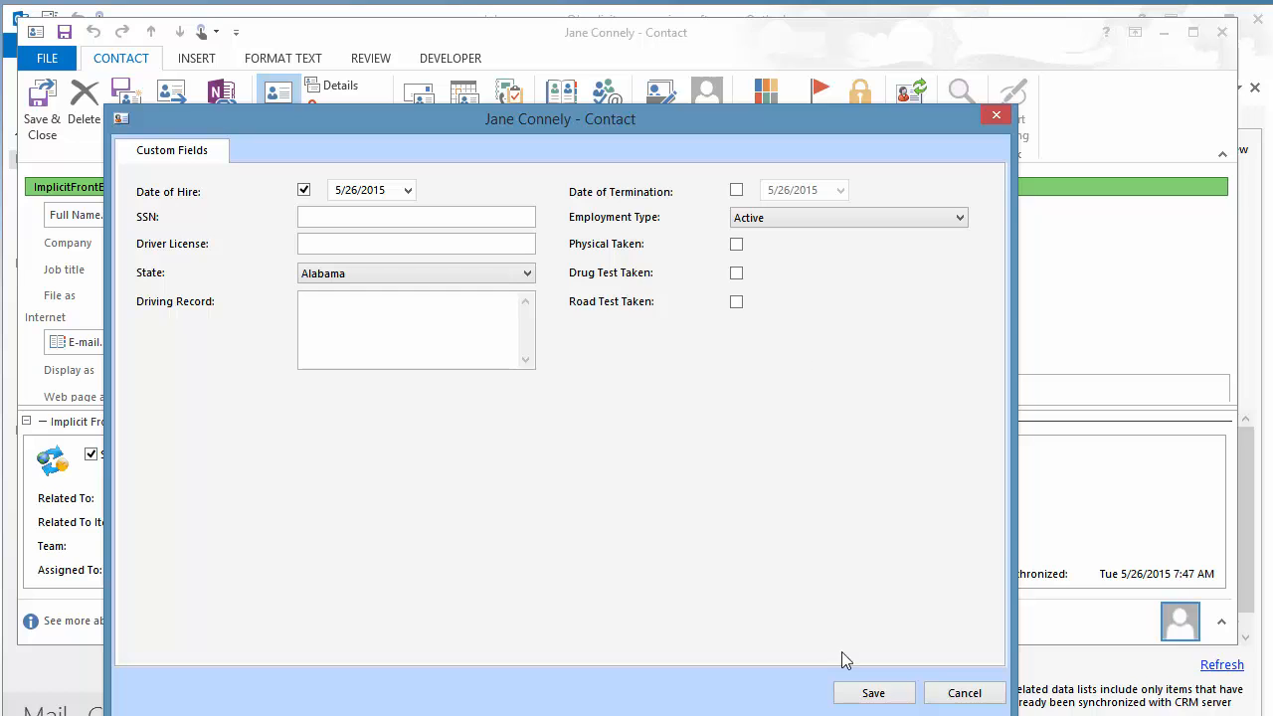
click(939, 693)
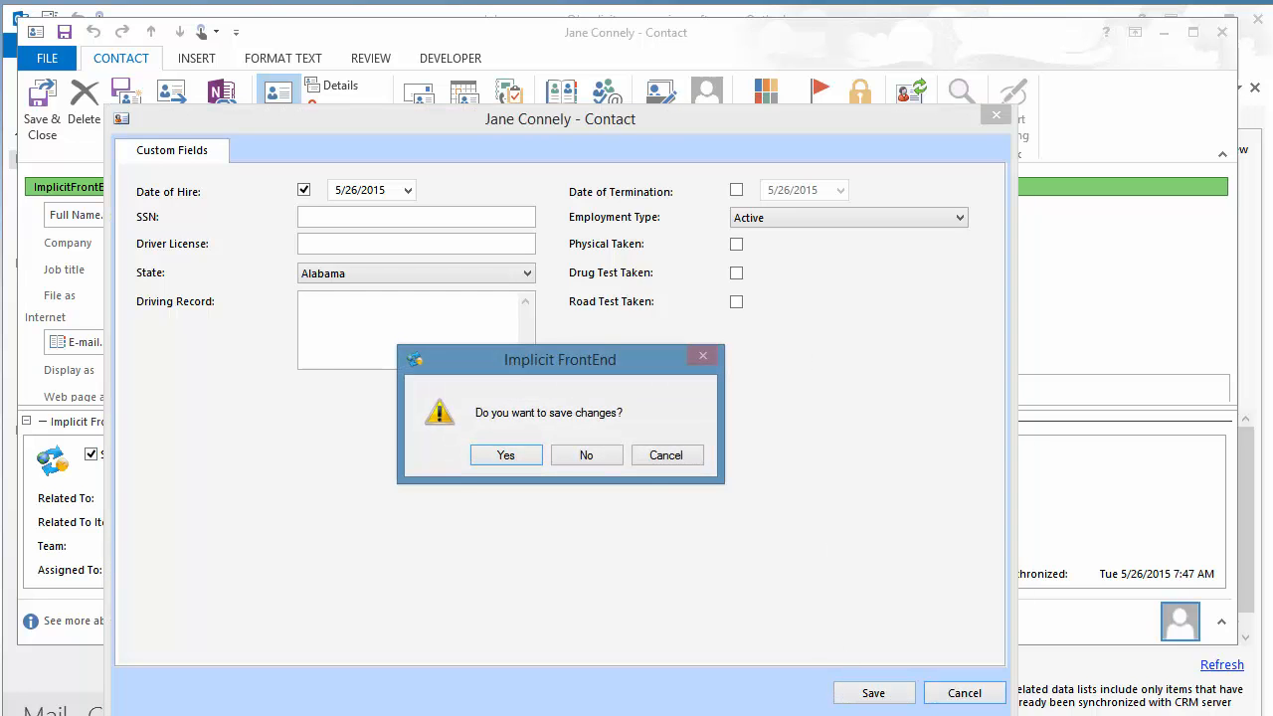
click(593, 455)
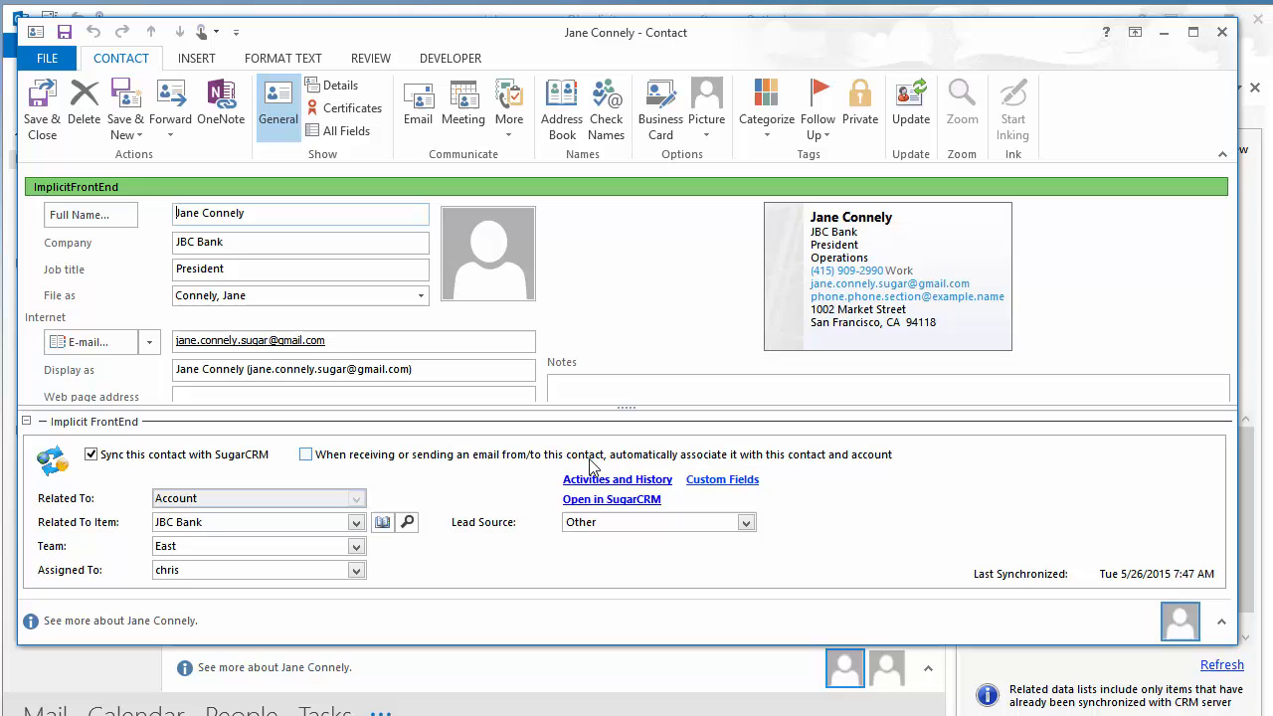
click(1222, 32)
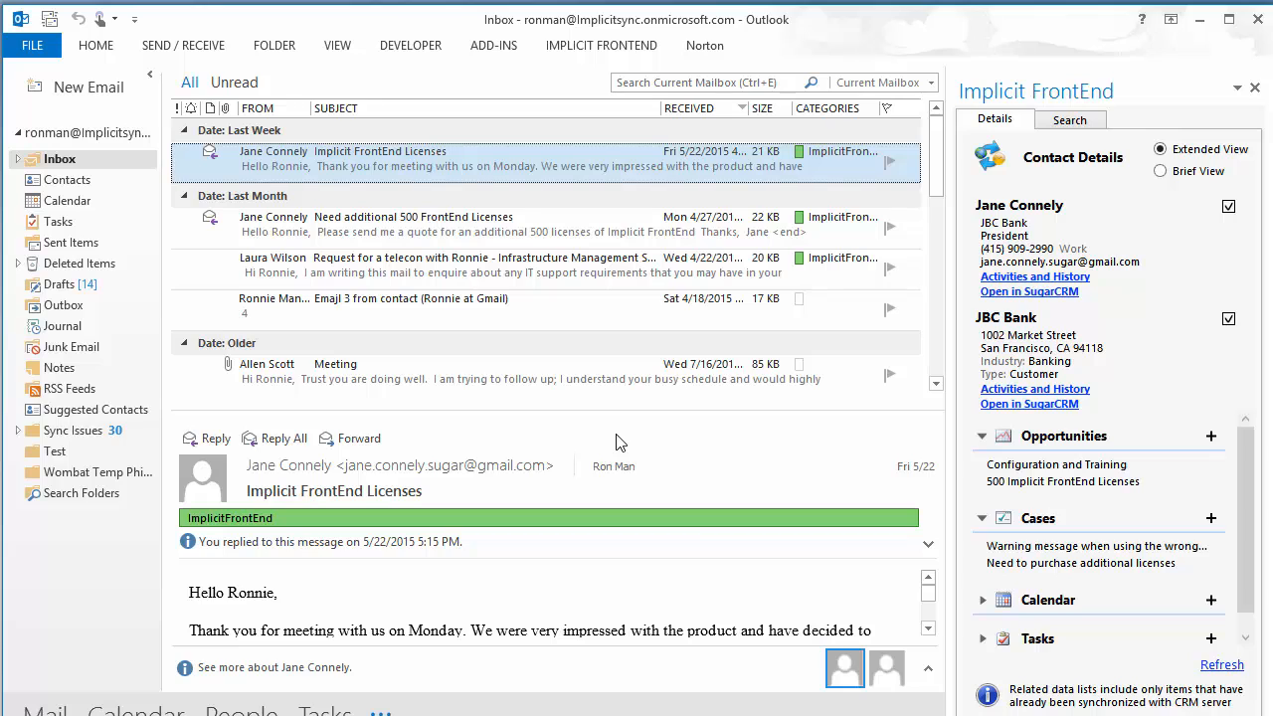
- Review the Implicit FrontEnd Sync Configuration down to Facilities Work Orders, then cancel without changes
click(617, 53)
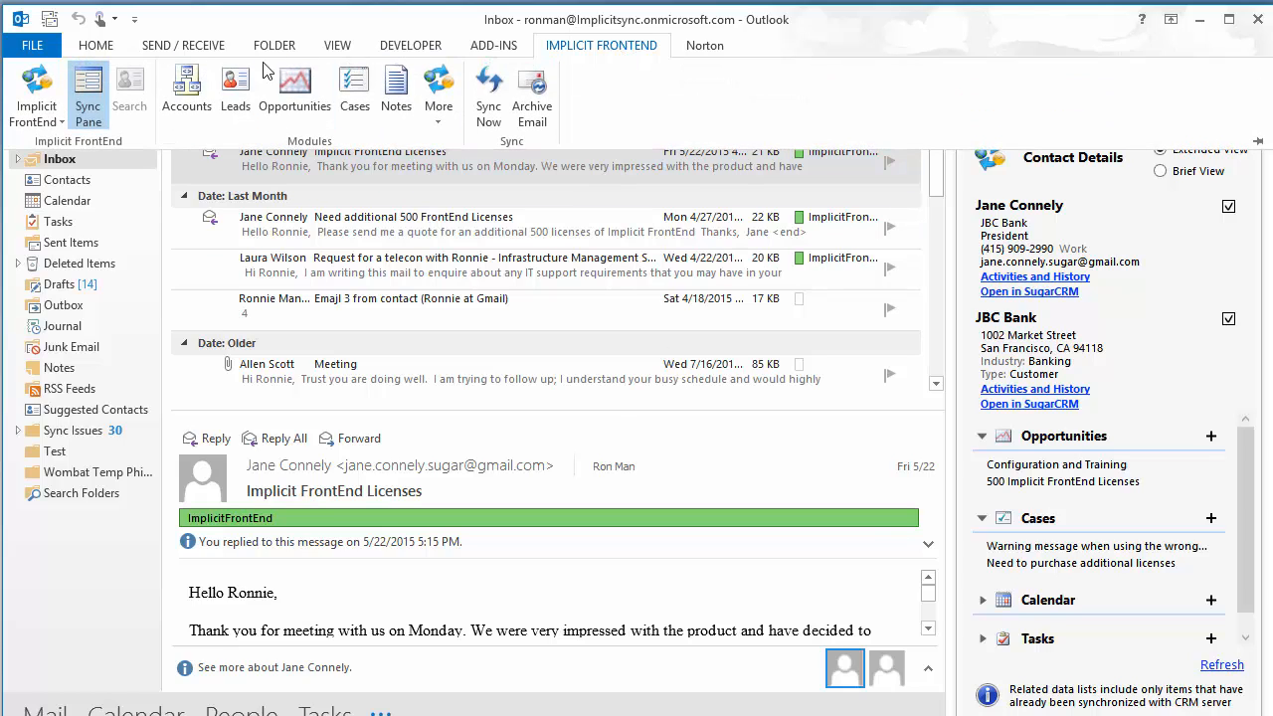
click(53, 103)
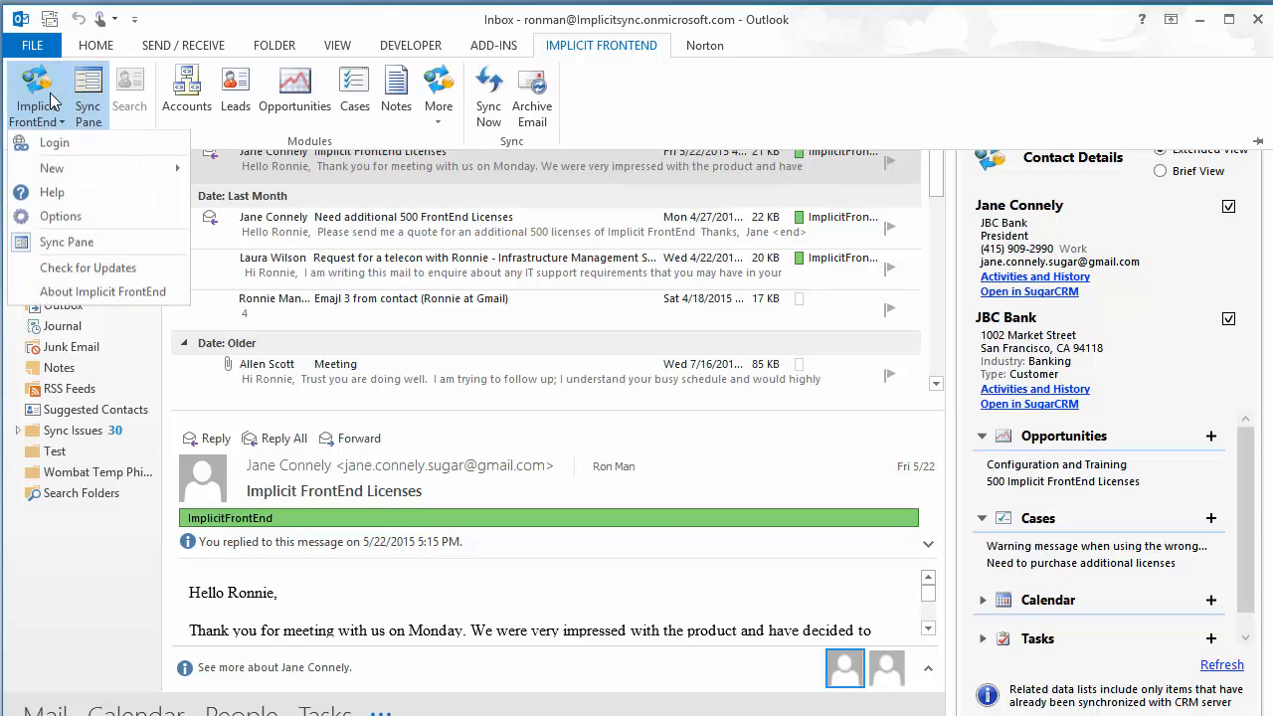
click(148, 227)
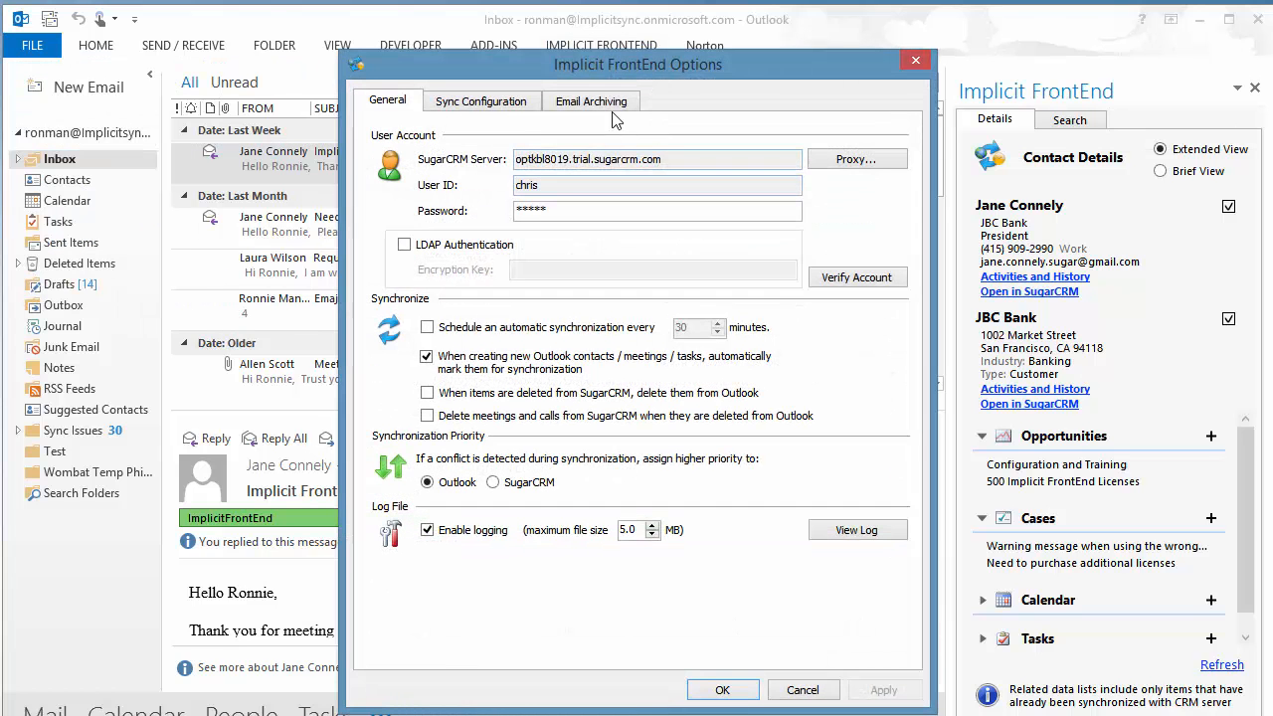
click(489, 102)
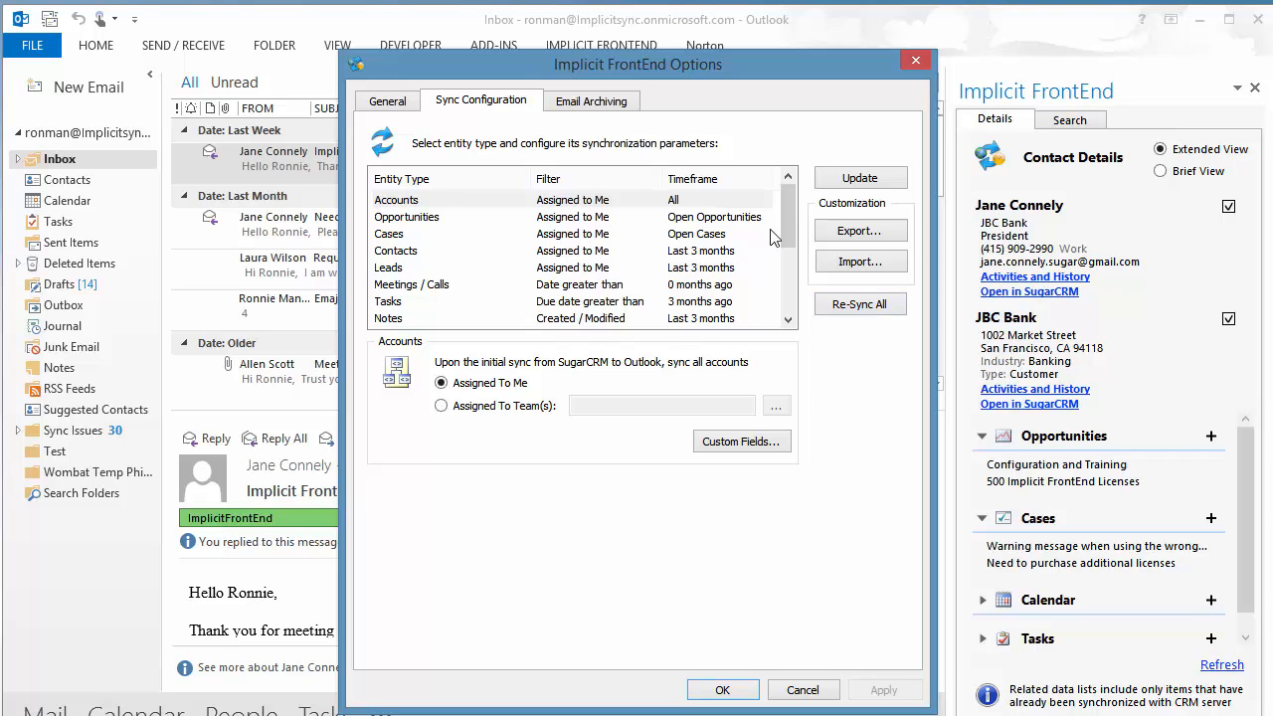
drag(788, 227, 782, 320)
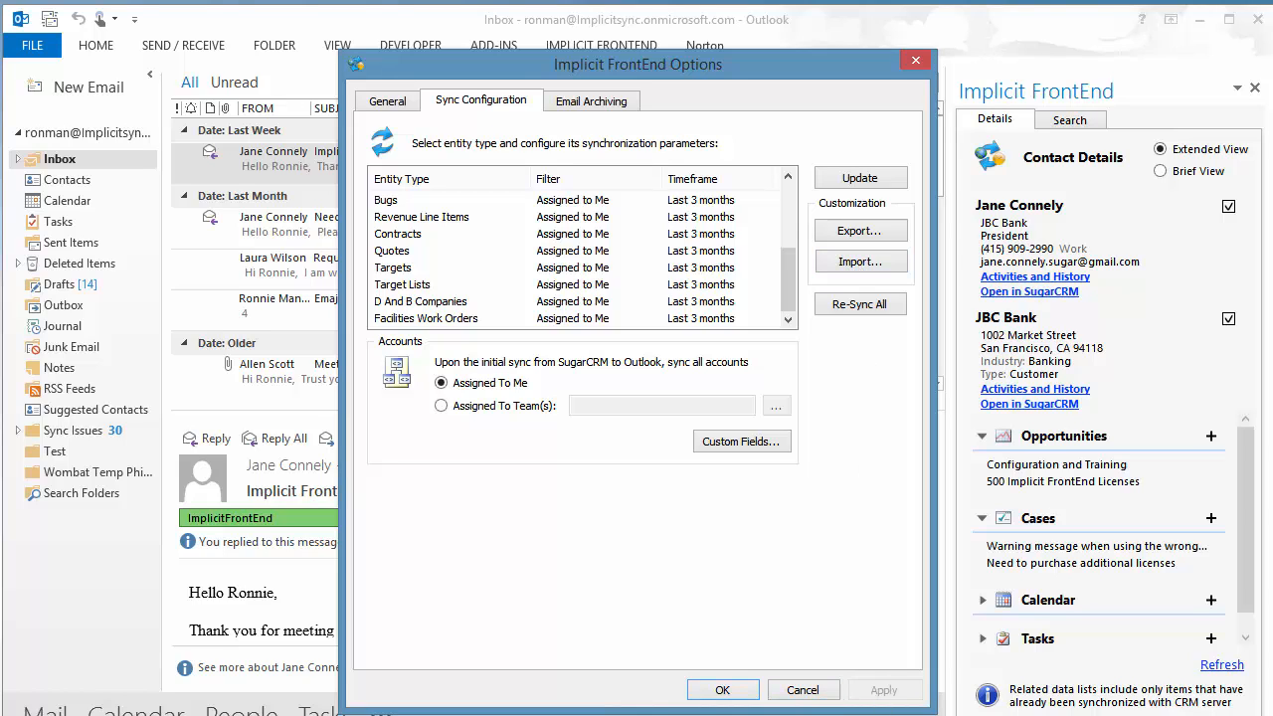
click(803, 690)
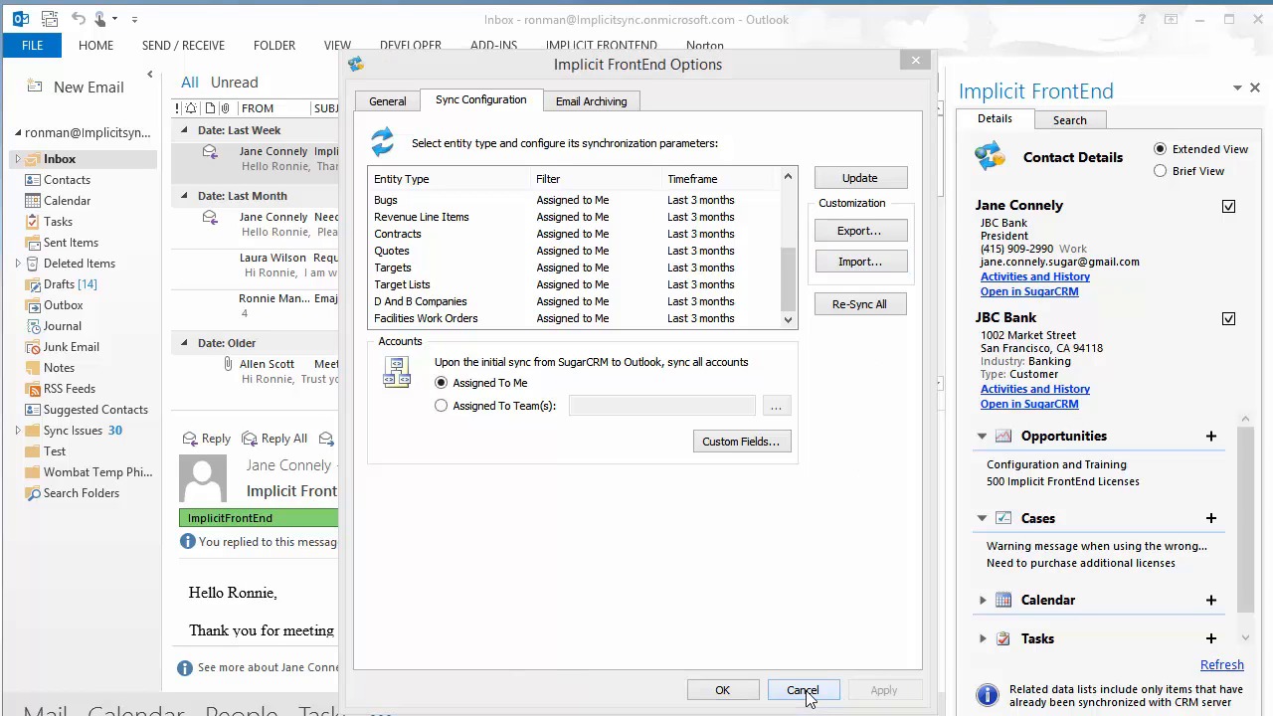